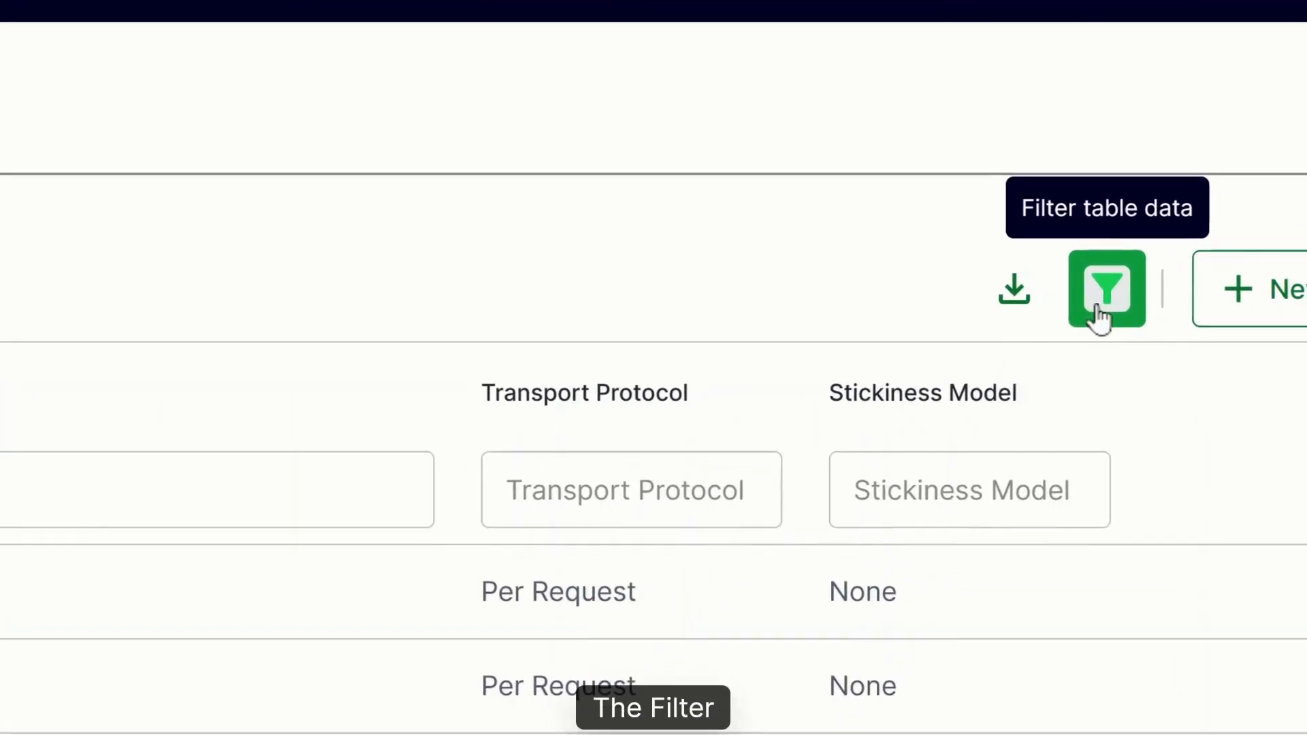
Step: Toggle the column filters of the backend services table, and expand the version history below it for review
left_click(1091, 281)
left_click(1101, 307)
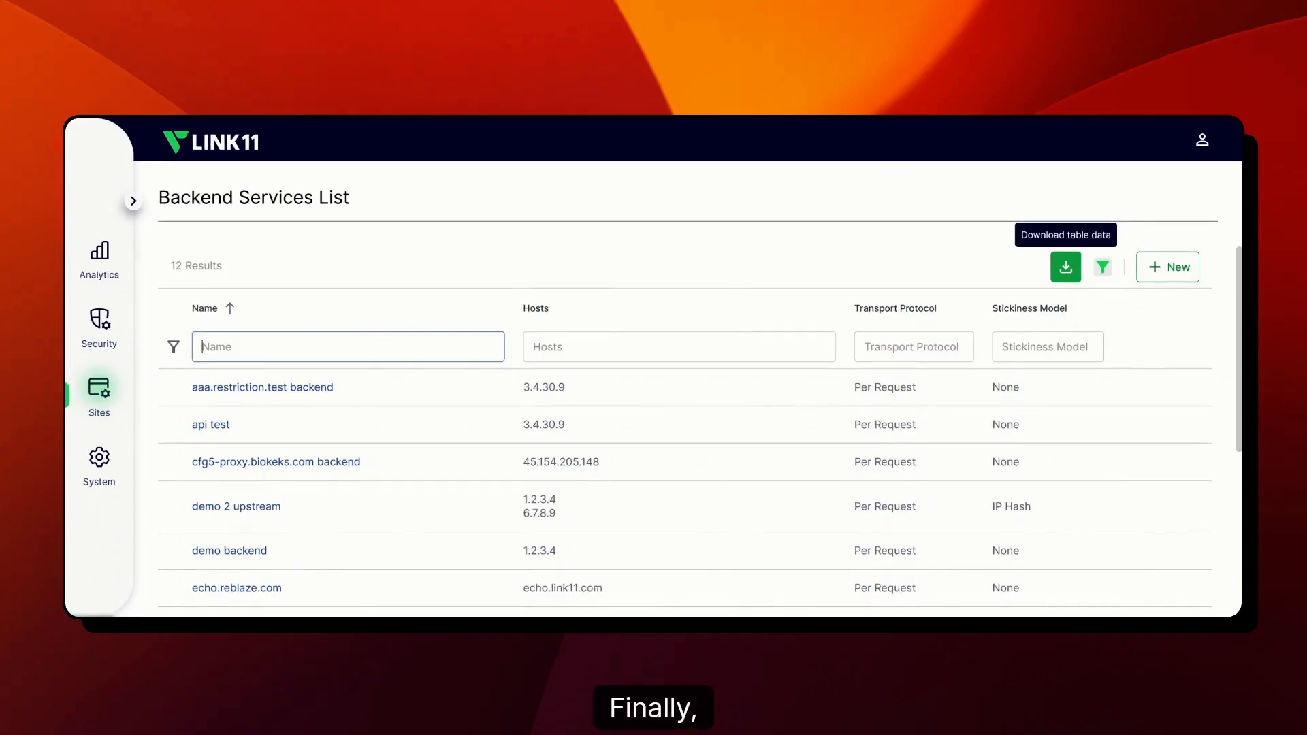
scroll(1023, 412, "down", 1)
scroll(1023, 412, "down", 5)
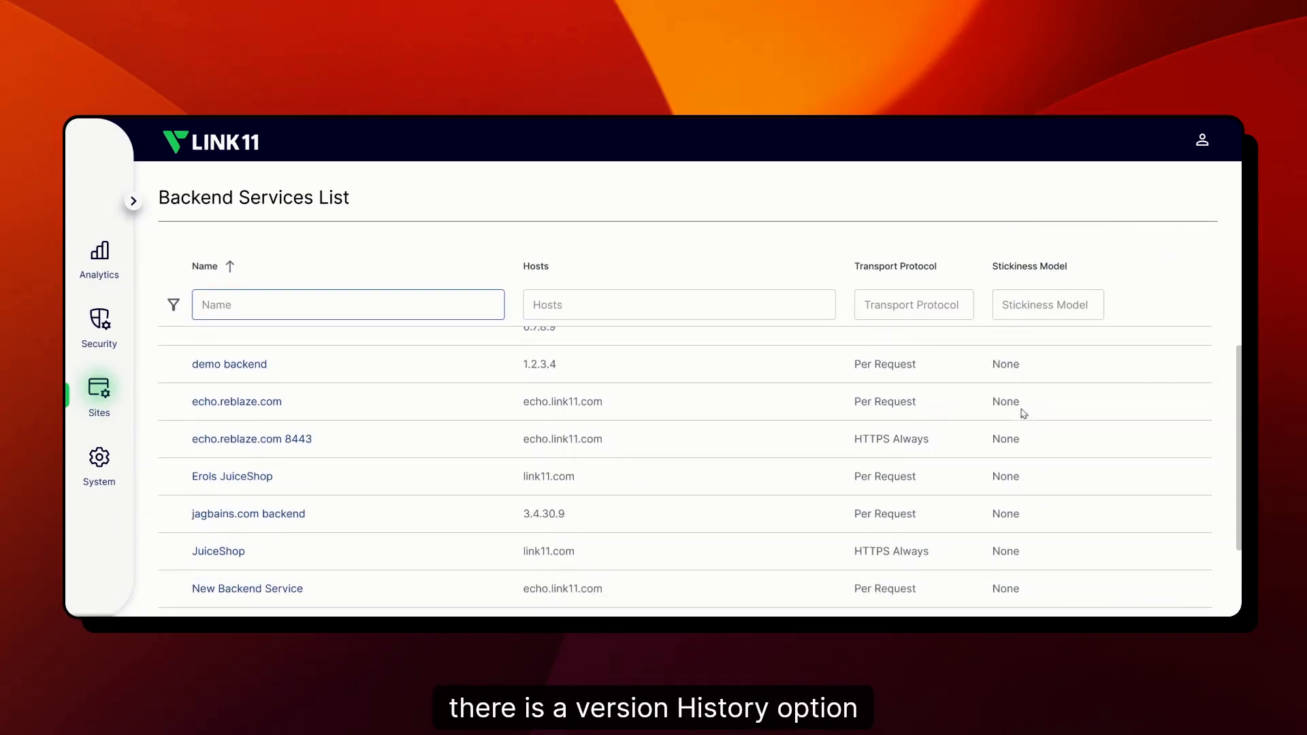
left_click(1082, 572)
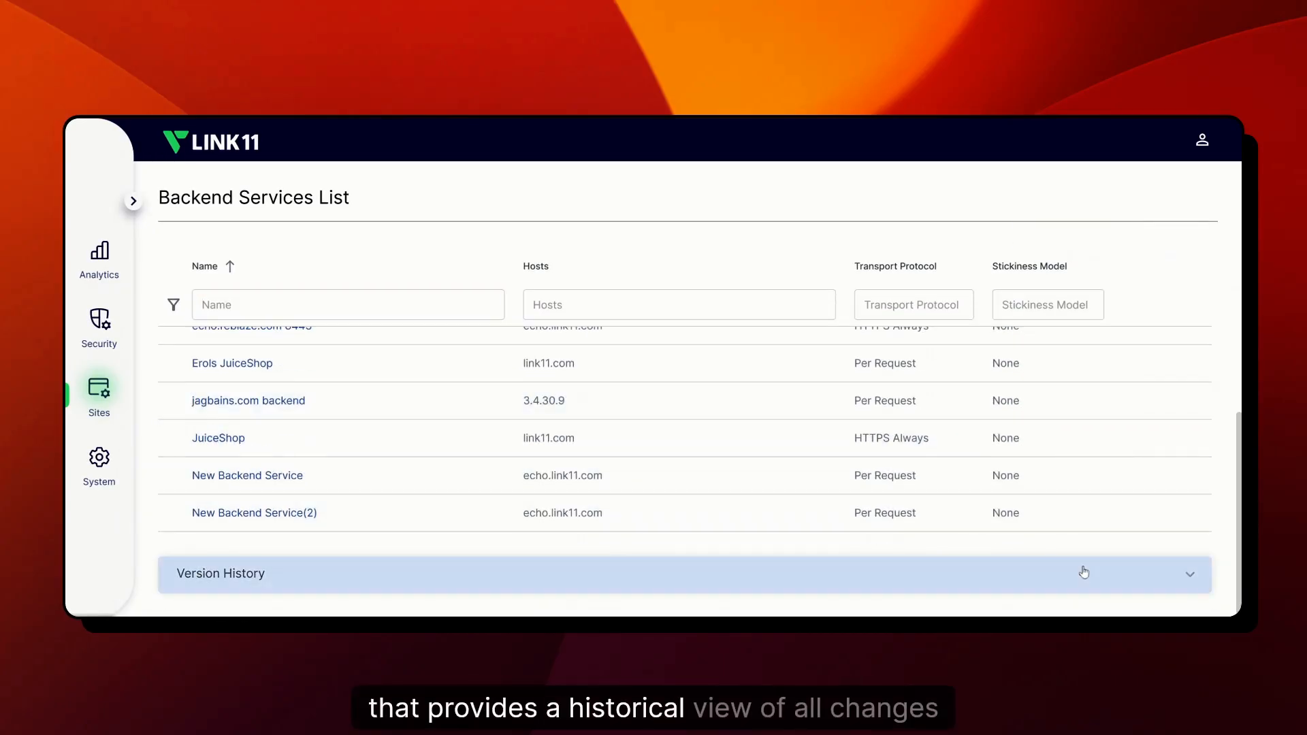
scroll(1083, 516, "down", 3)
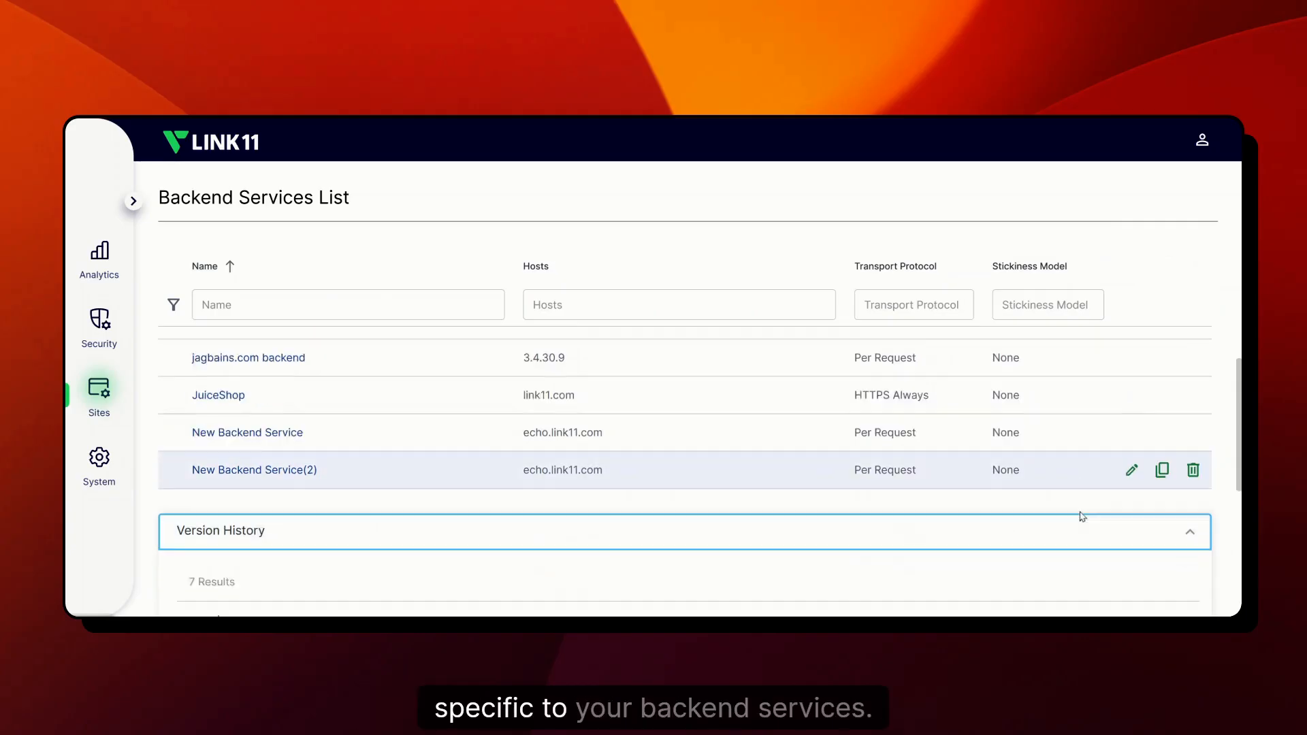
scroll(1082, 517, "down", 1)
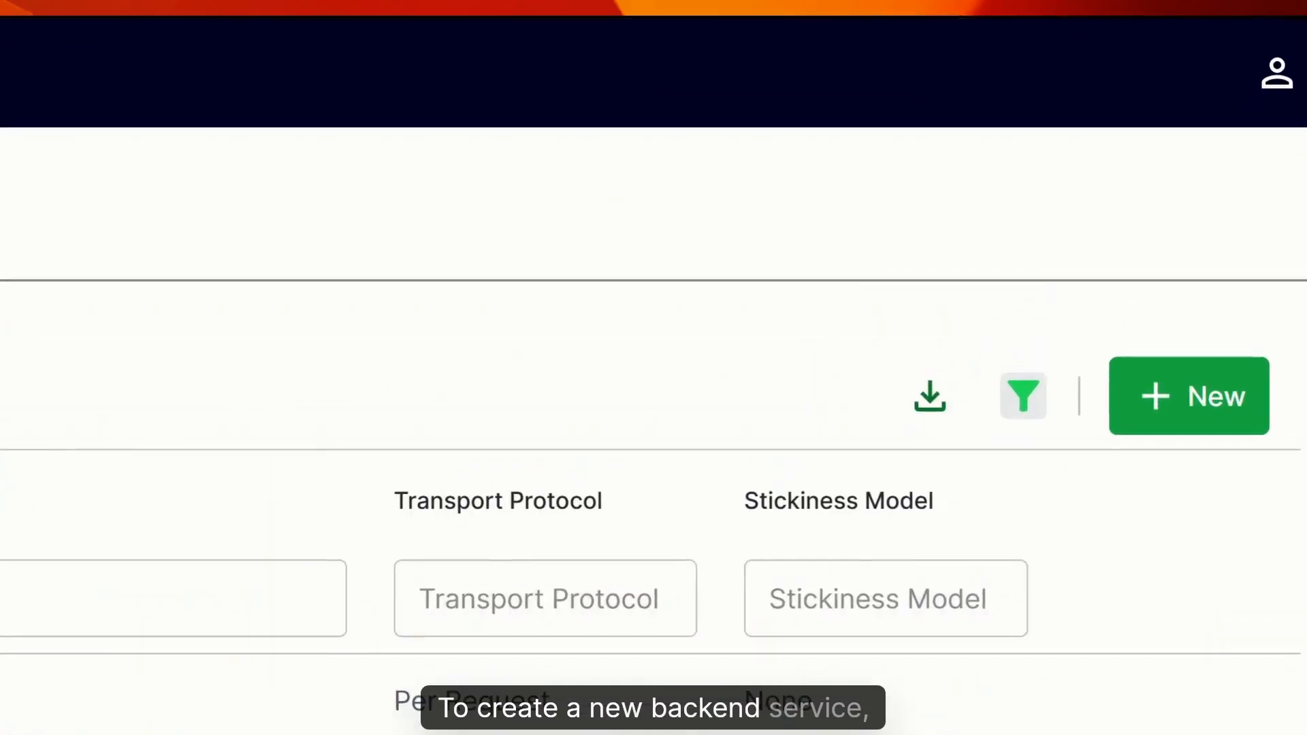
Step: Create a new backend service and name it AWS Multi Region
left_click(1186, 399)
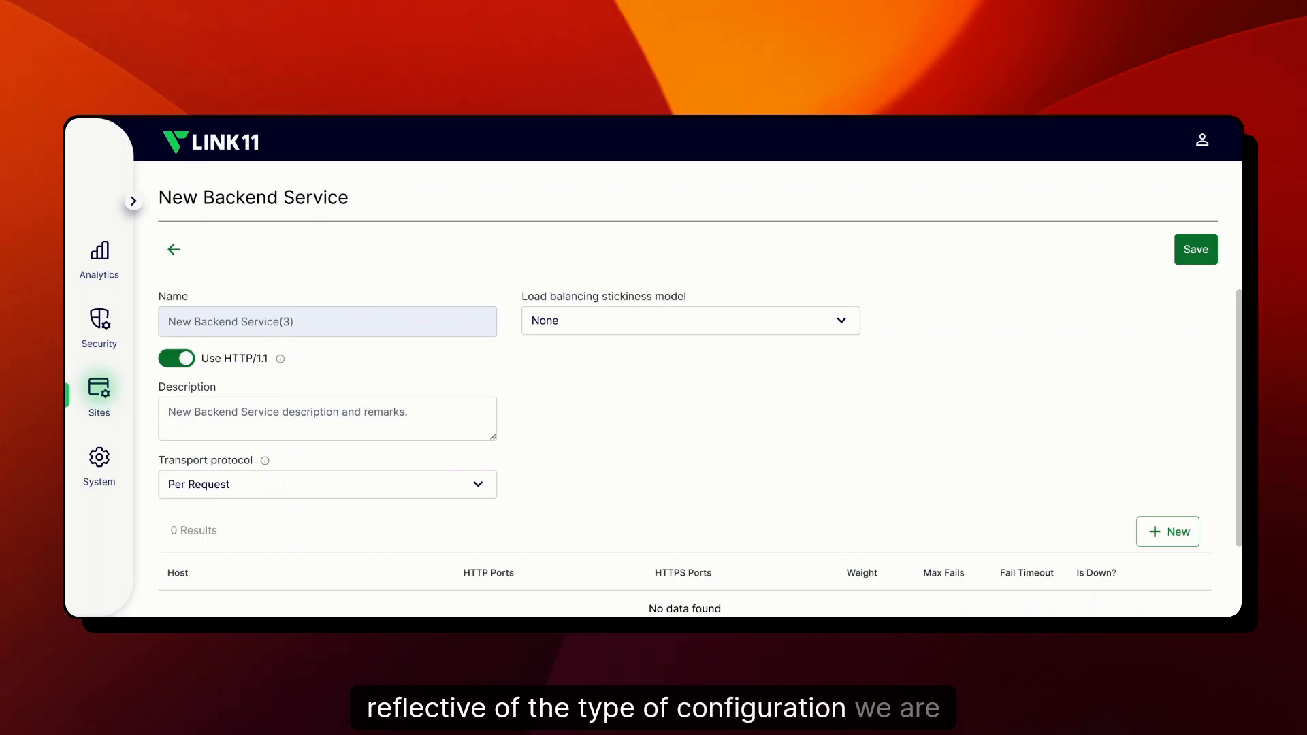
left_click(348, 319)
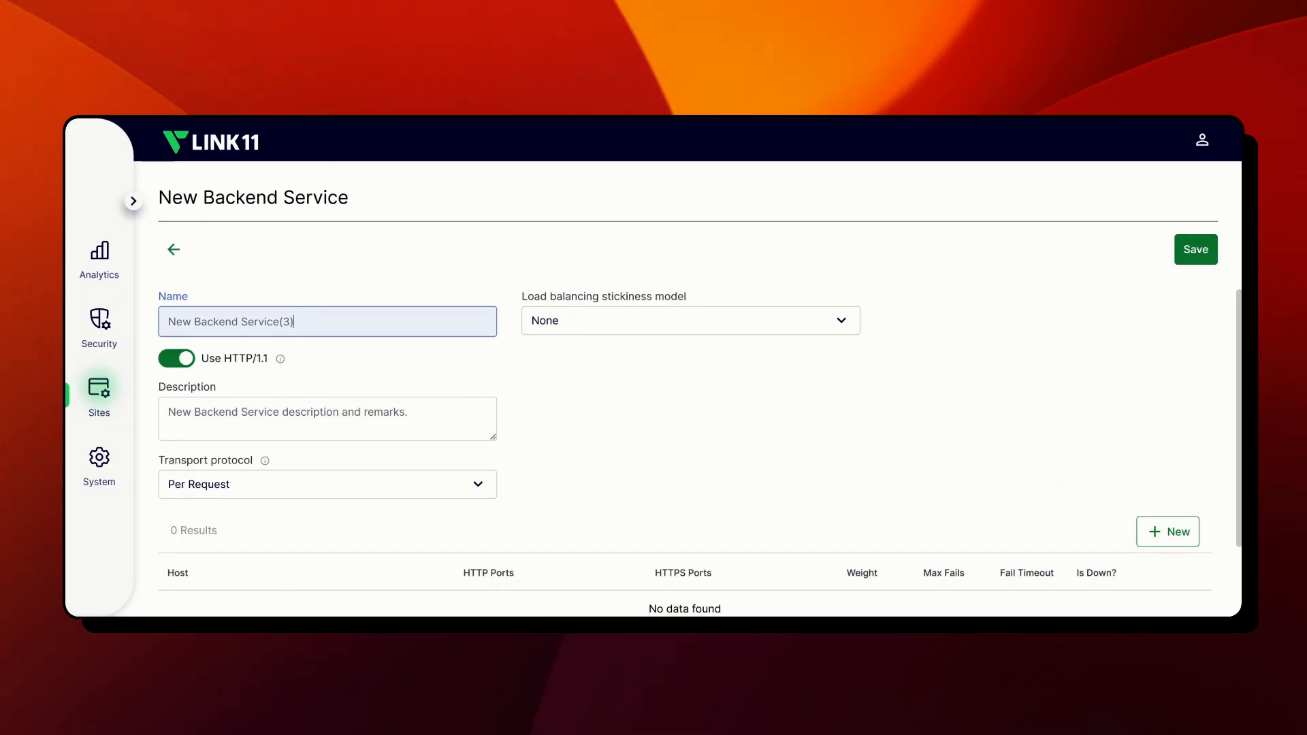
type("AWS")
key("BackSpace")
key("BackSpace")
key("BackSpace")
key("BackSpace")
key("BackSpace")
key("BackSpace")
key("BackSpace")
key("BackSpace")
key("BackSpace")
key("BackSpace")
key("BackSpace")
key("BackSpace")
key("BackSpace")
key("BackSpace")
key("BackSpace")
key("BackSpace")
key("BackSpace")
key("BackSpace")
key("BackSpace")
key("BackSpace")
type("AWS ")
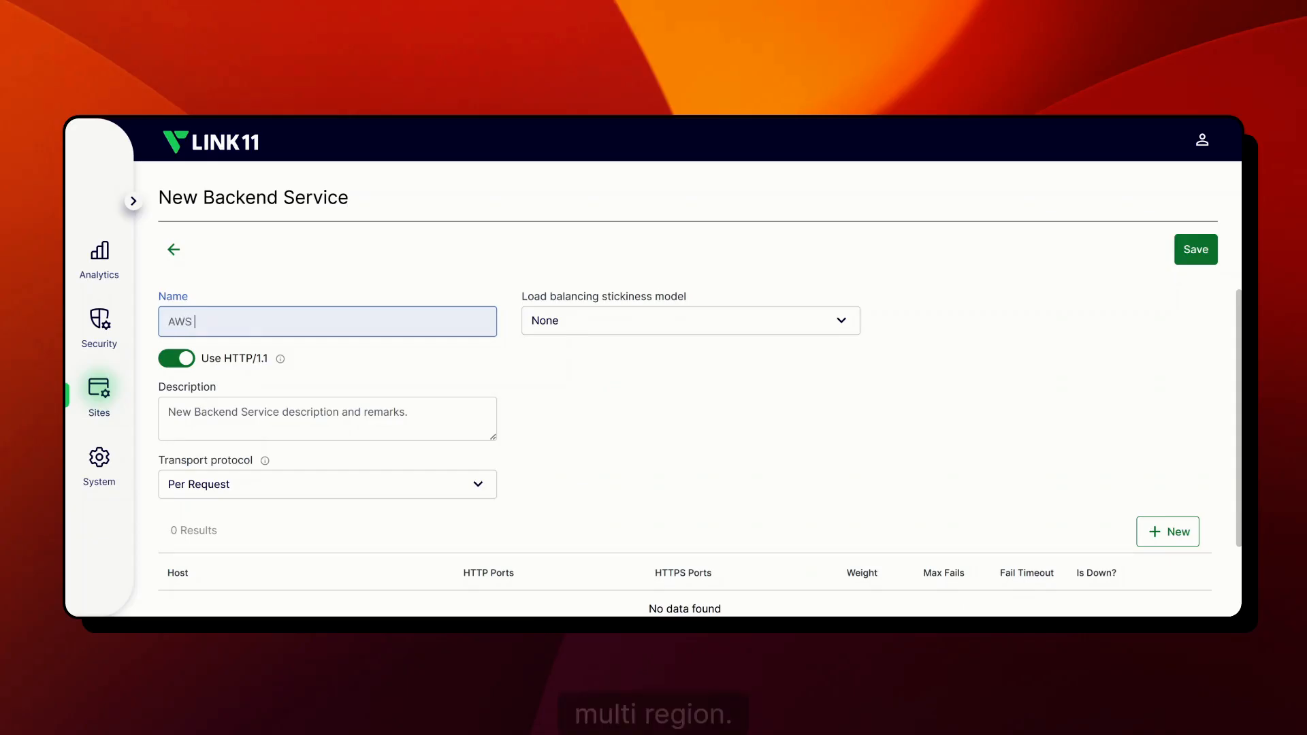
type("Multi Region")
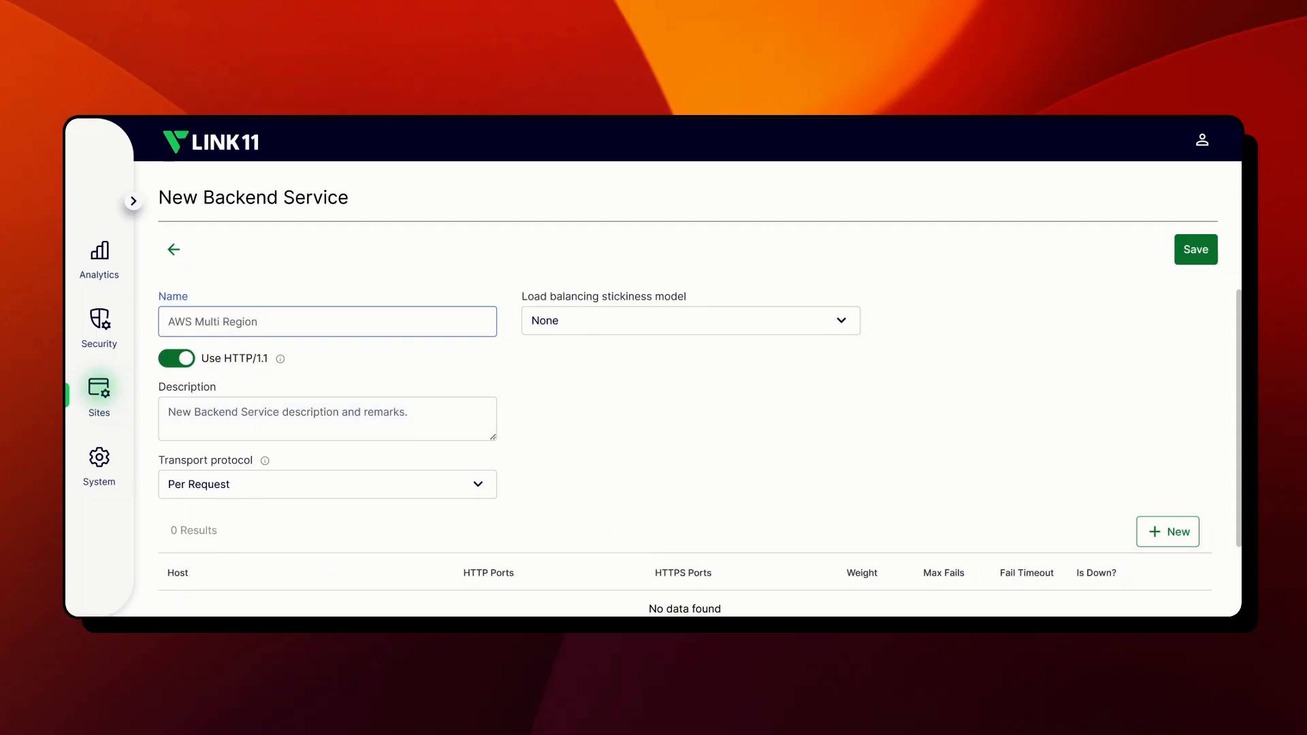
Step: Replace the backend service's default description with "aws multi"
left_click(298, 414)
type("aws")
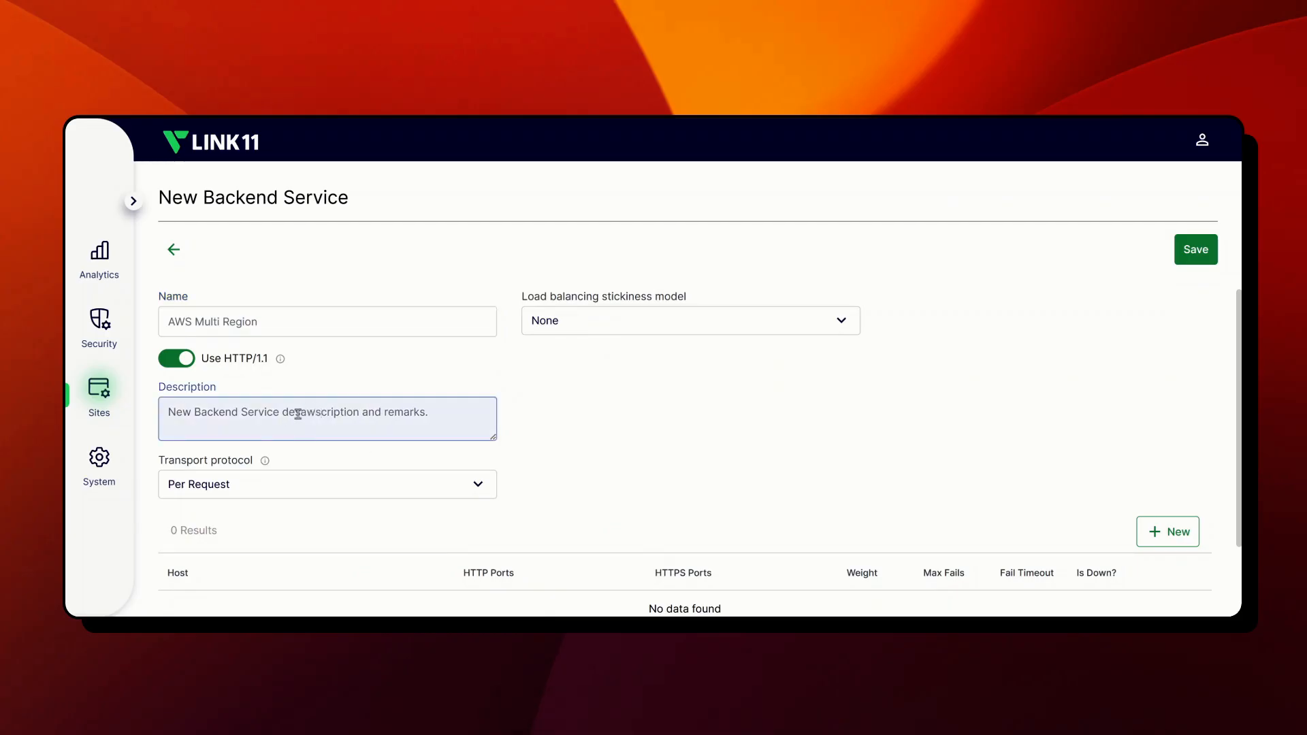
key("ctrl+a")
type("aw")
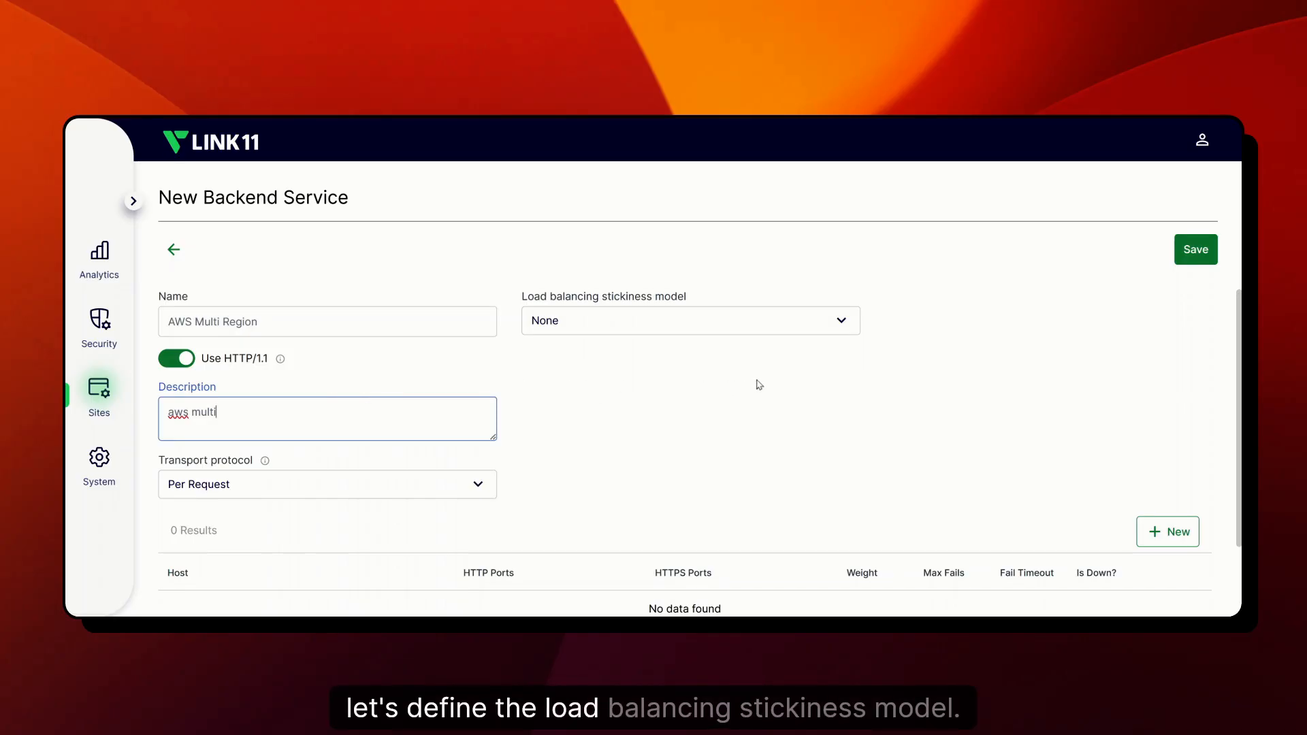
Step: Review the available load balancing stickiness models for the backend service, keeping None
left_click(838, 324)
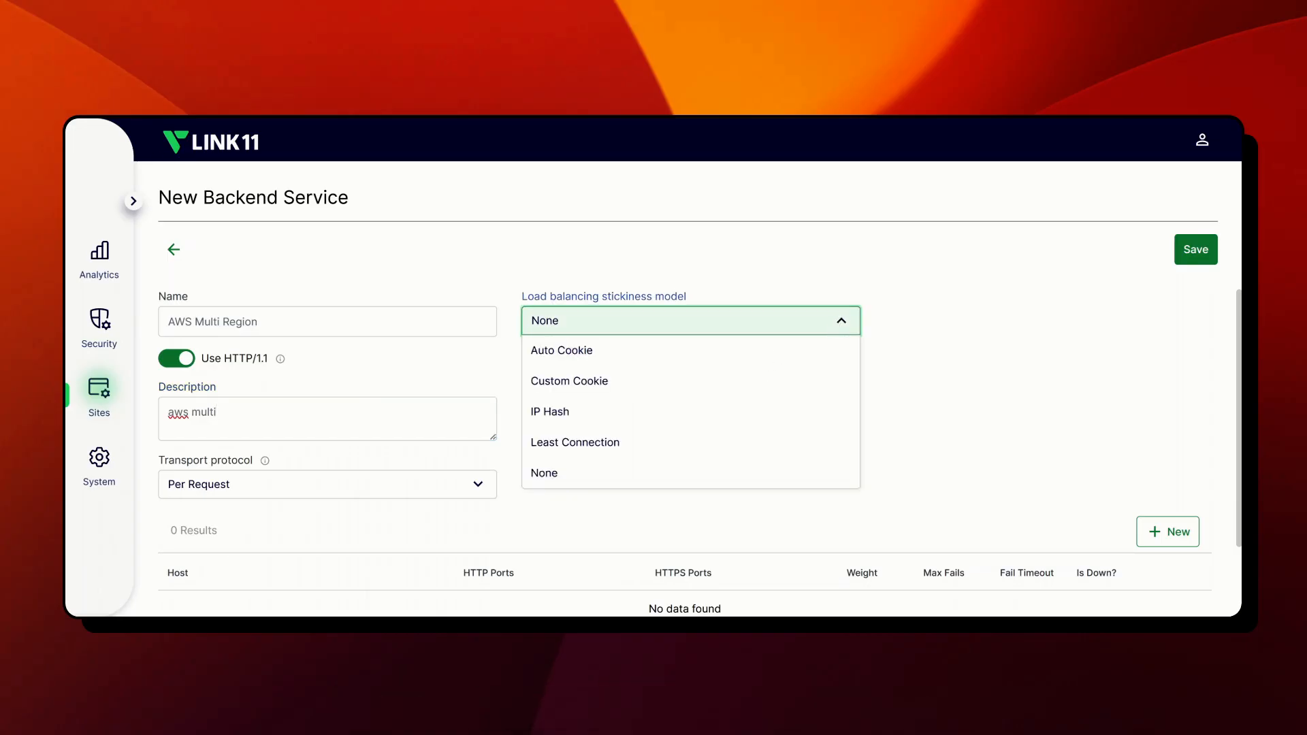
left_click(838, 324)
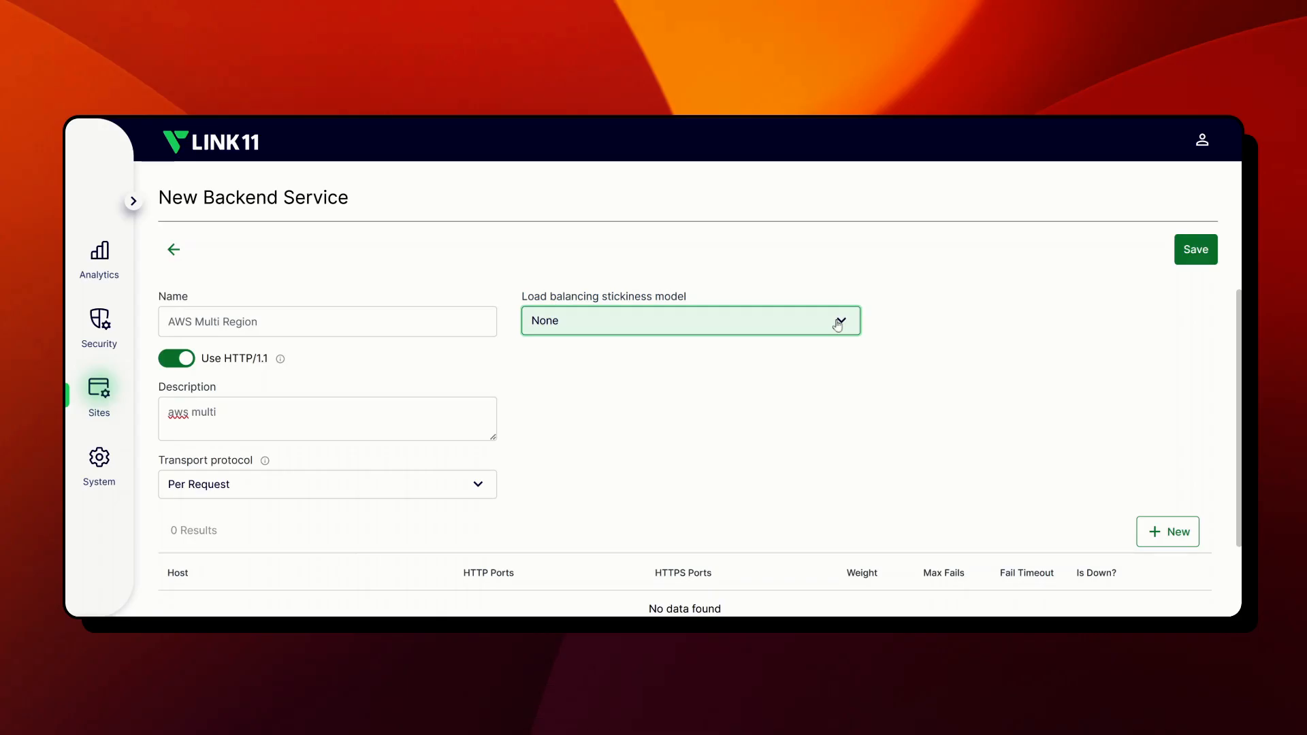
left_click(837, 324)
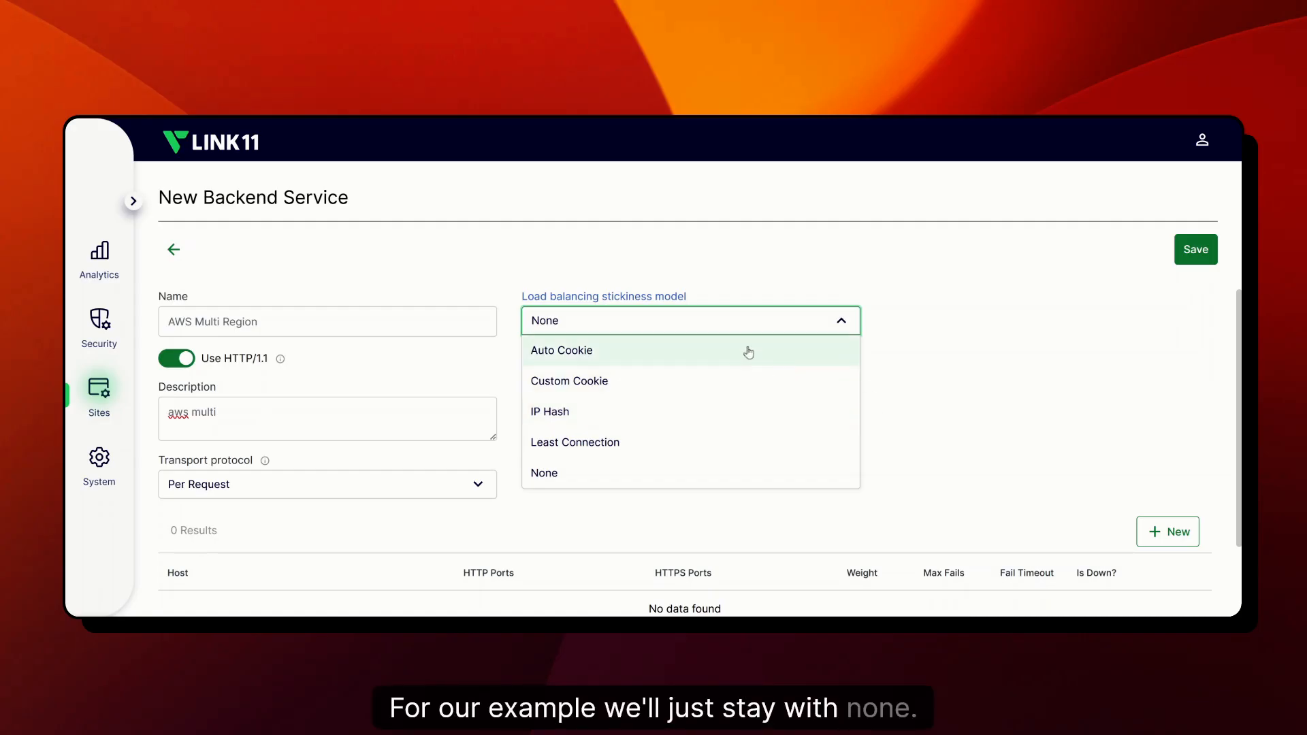
left_click(728, 323)
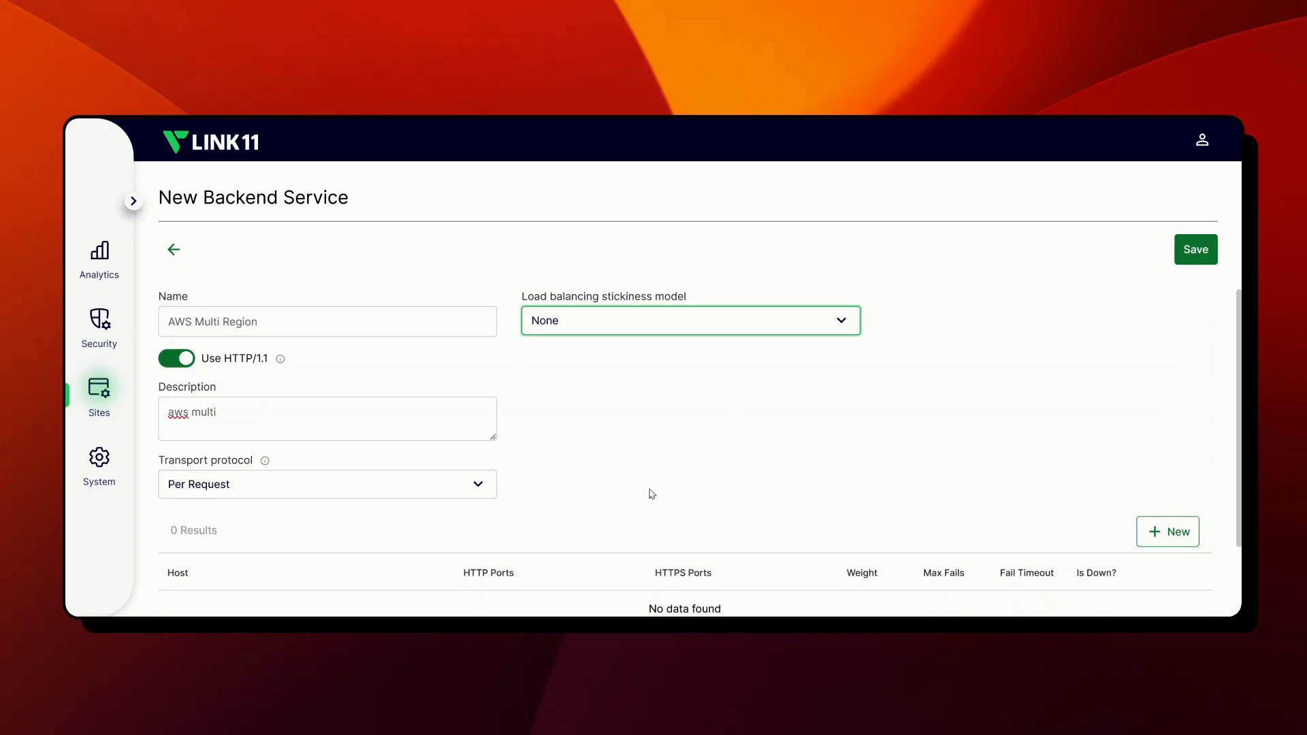
Step: Review the transport protocol options and choose Per Request for the backend service
scroll(700, 462, "down", 1)
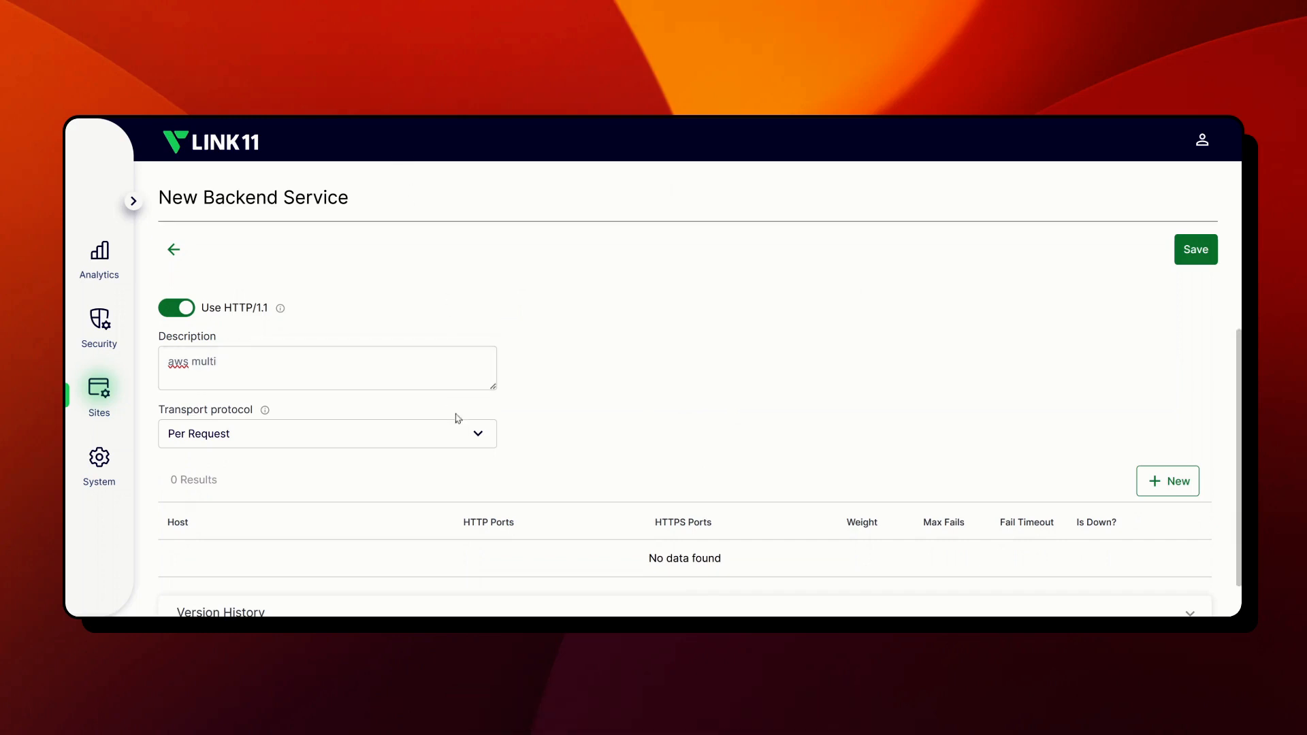
left_click(473, 433)
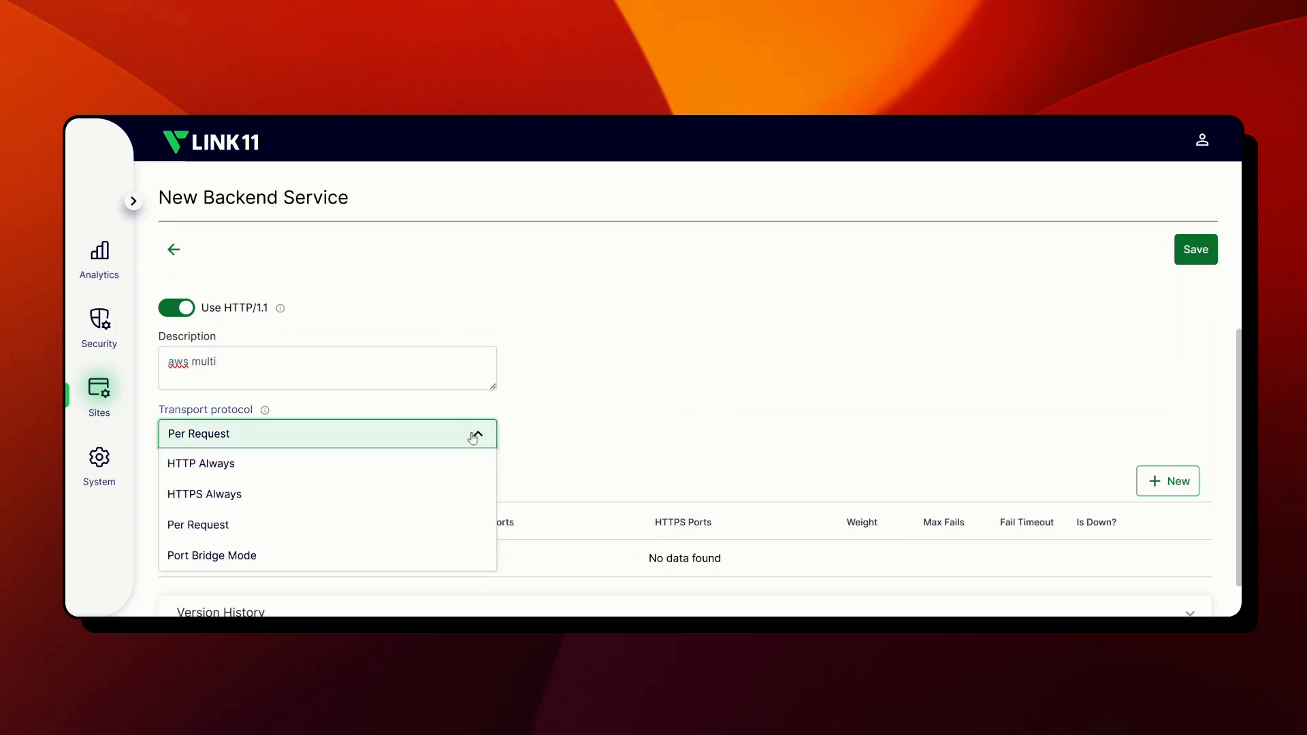
left_click(403, 522)
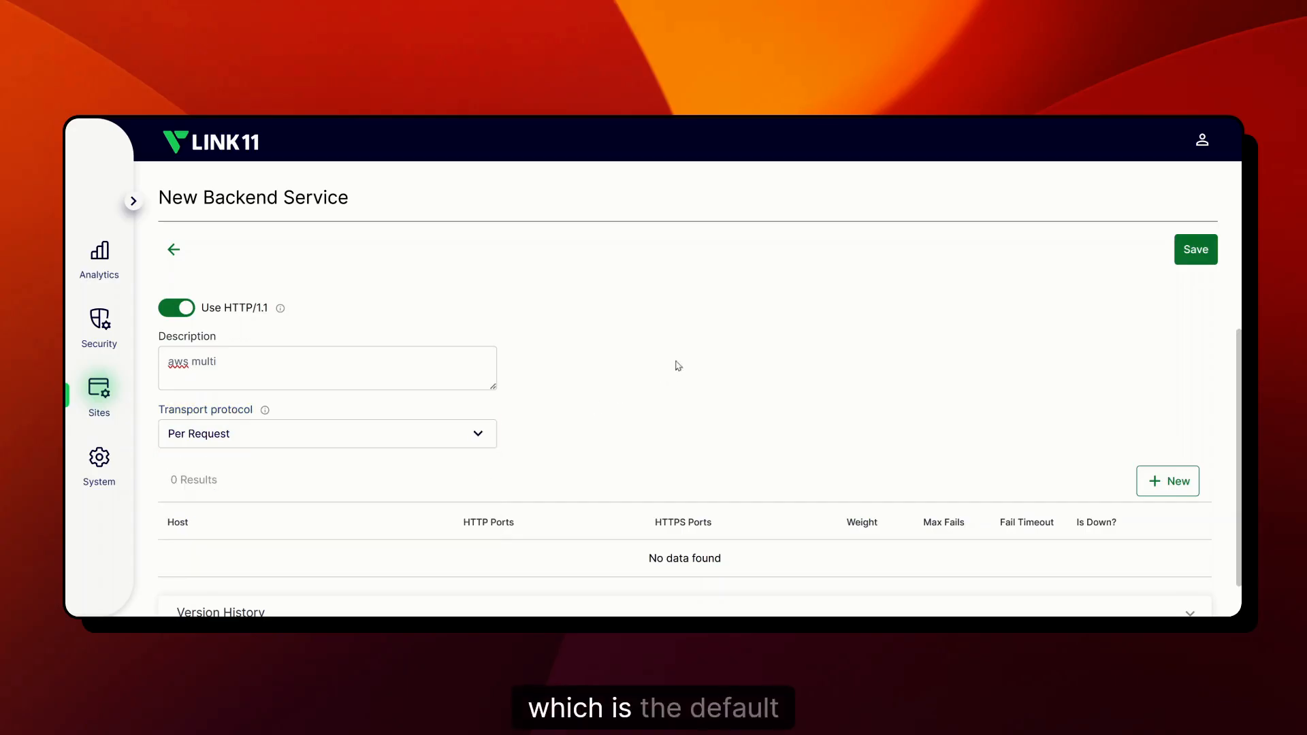
left_click(484, 434)
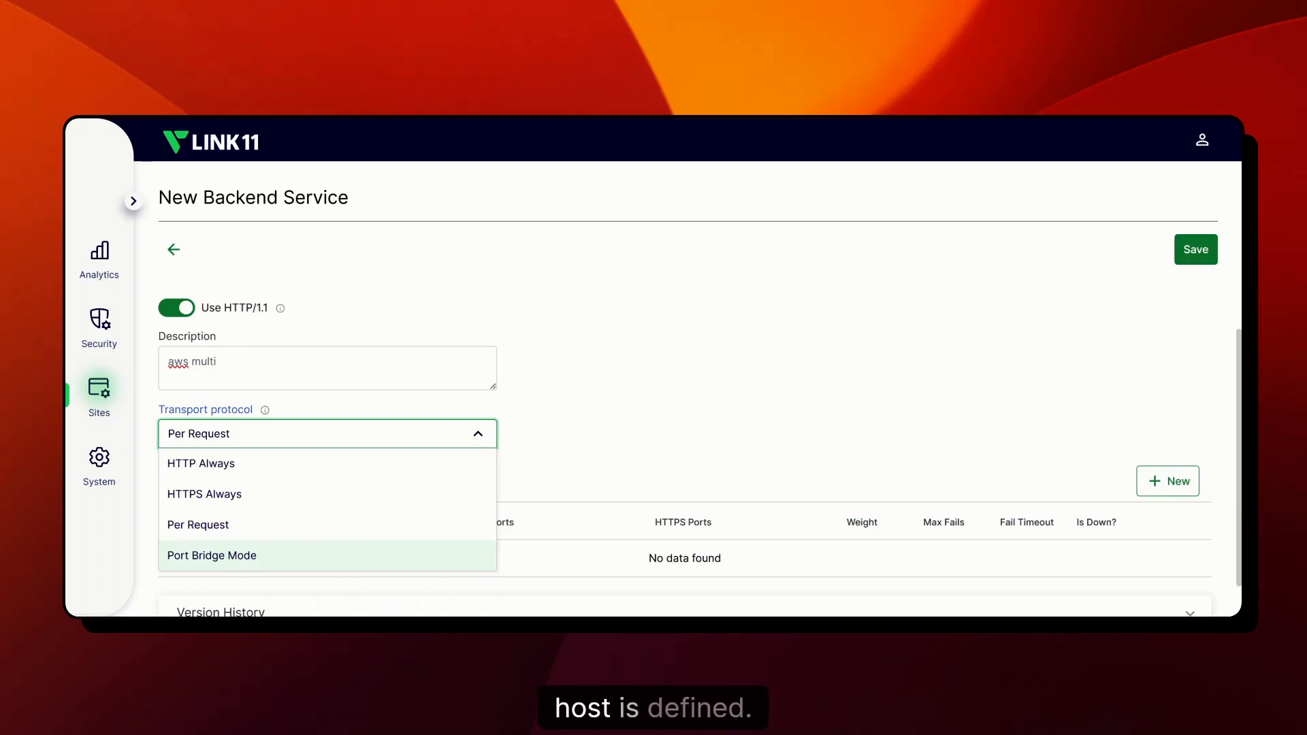
left_click(407, 540)
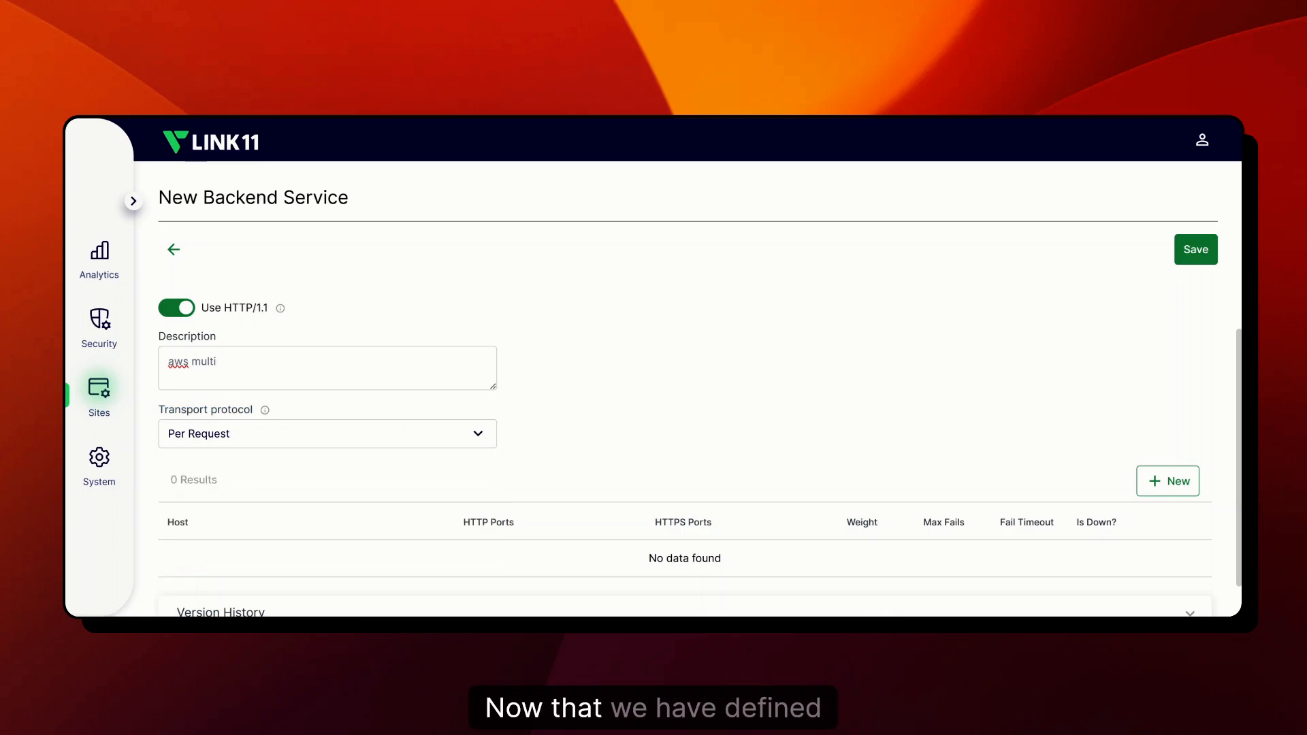
Step: Add host 1.2.3.4 to the backend service with max fails set to 3
scroll(792, 392, "down", 1)
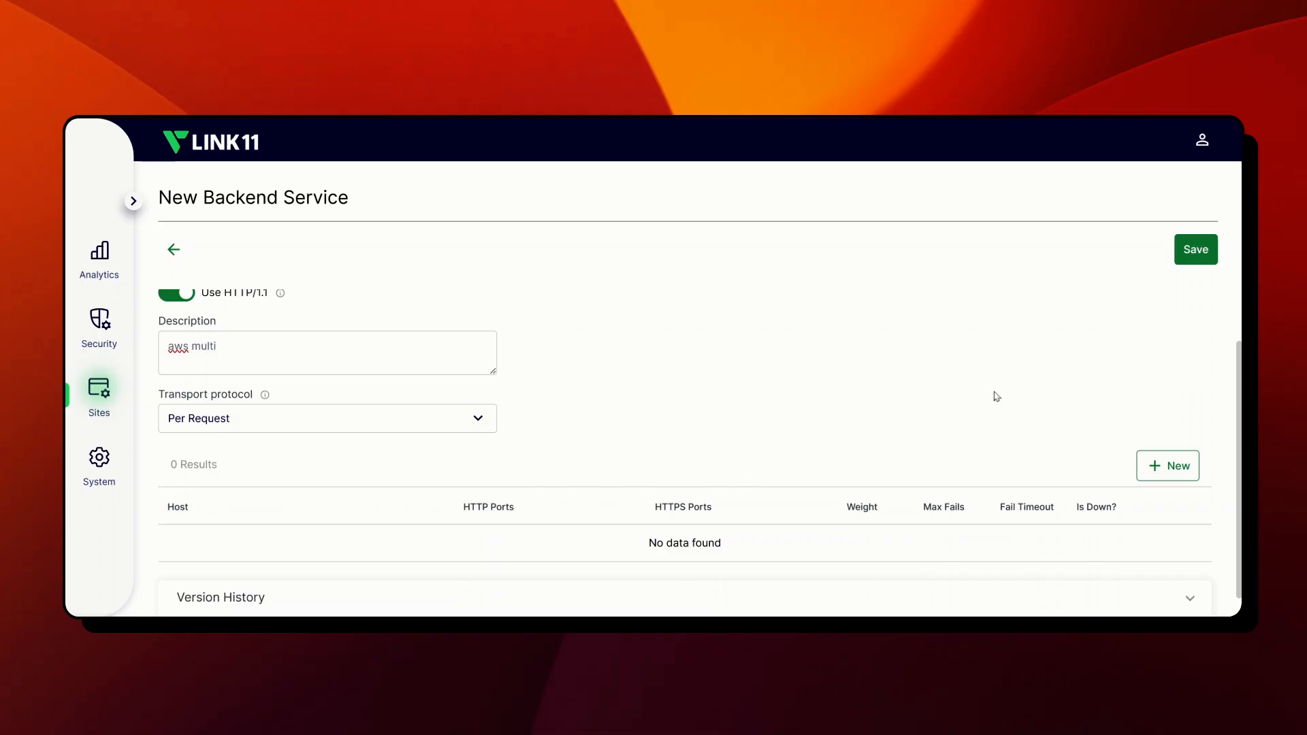
left_click(1167, 464)
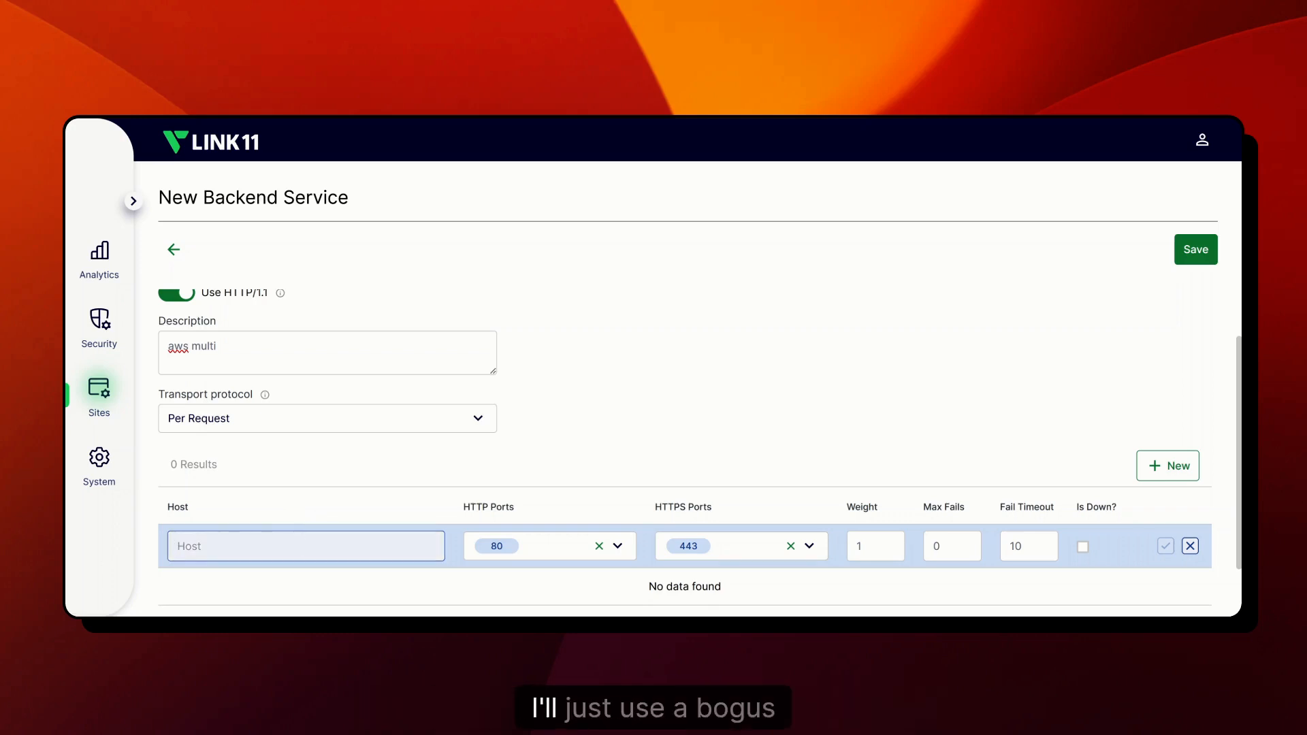
type("1.2.3.4")
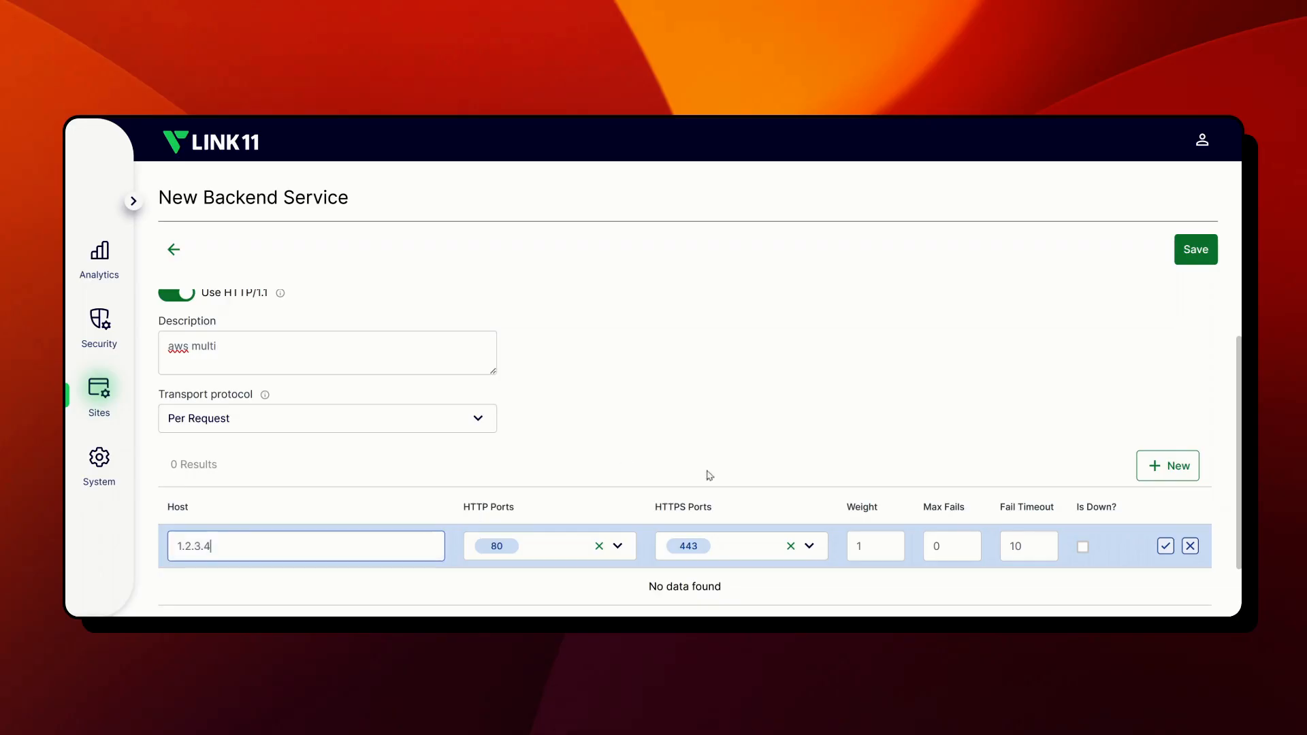
left_click(938, 543)
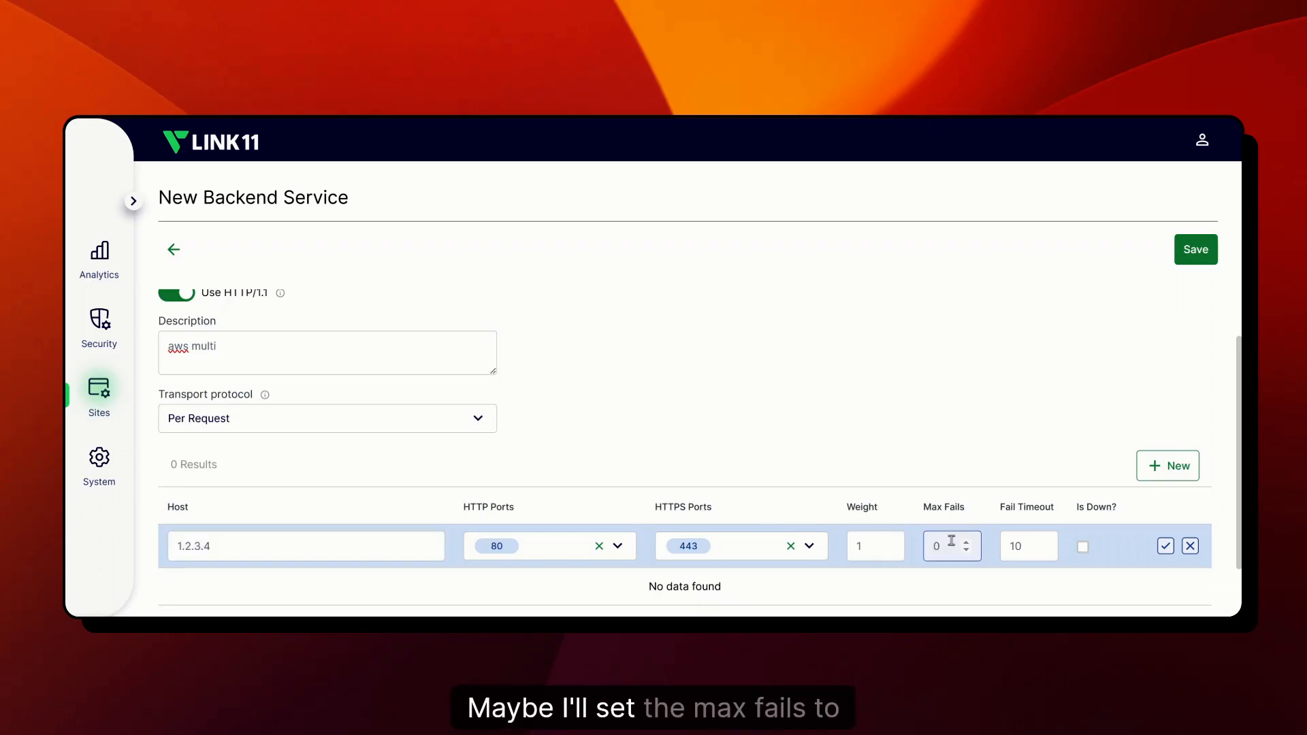
key("BackSpace")
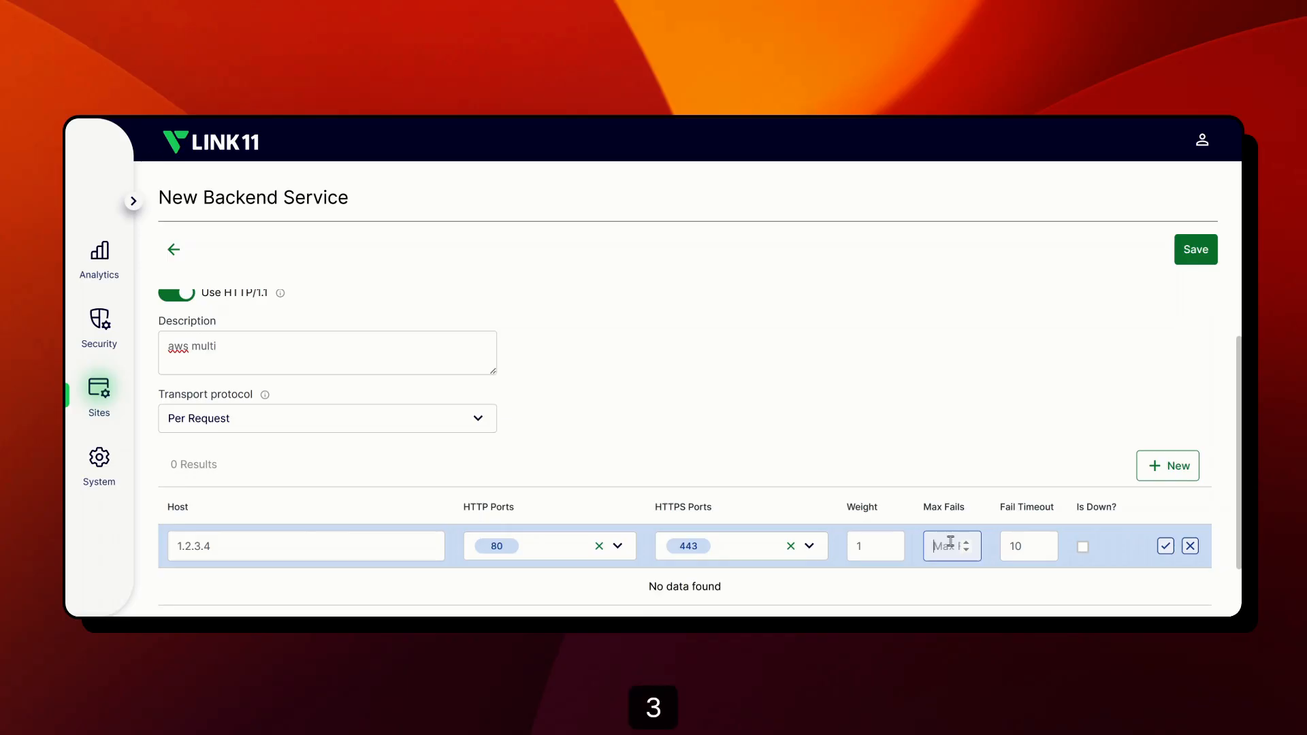
type("3")
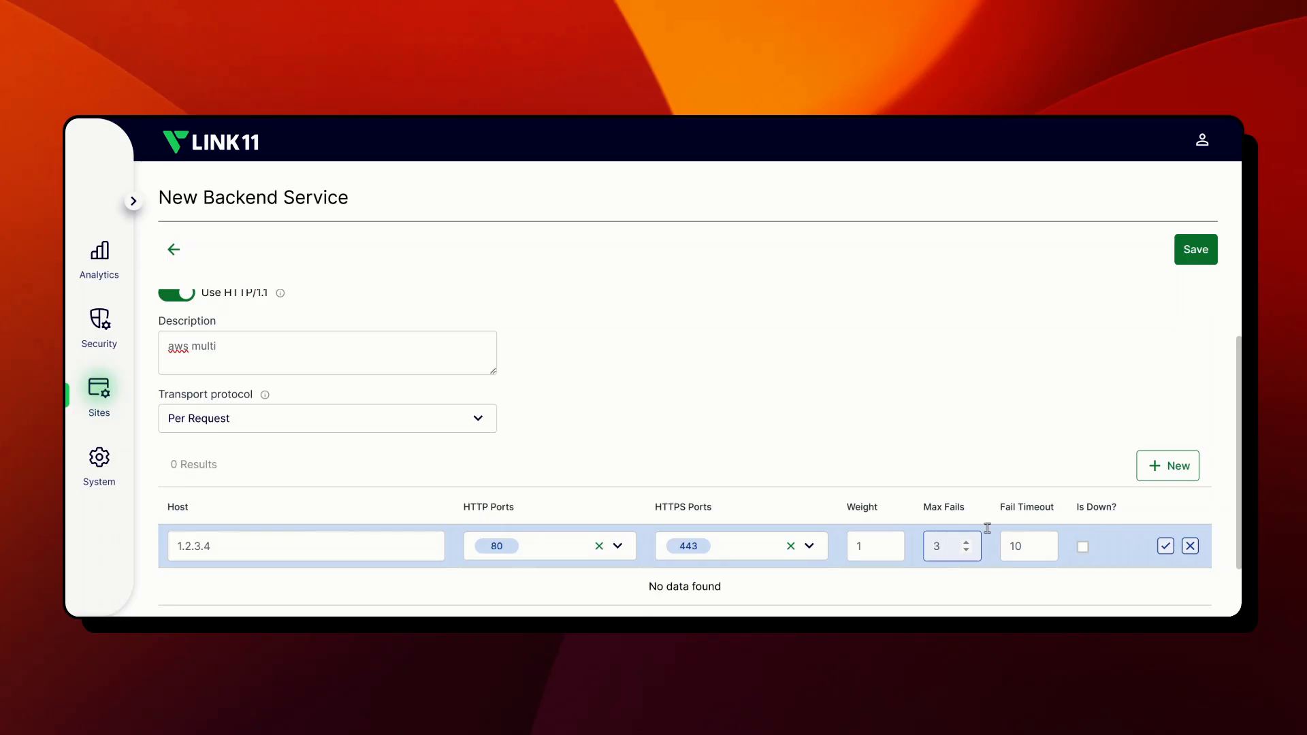
left_click(1165, 547)
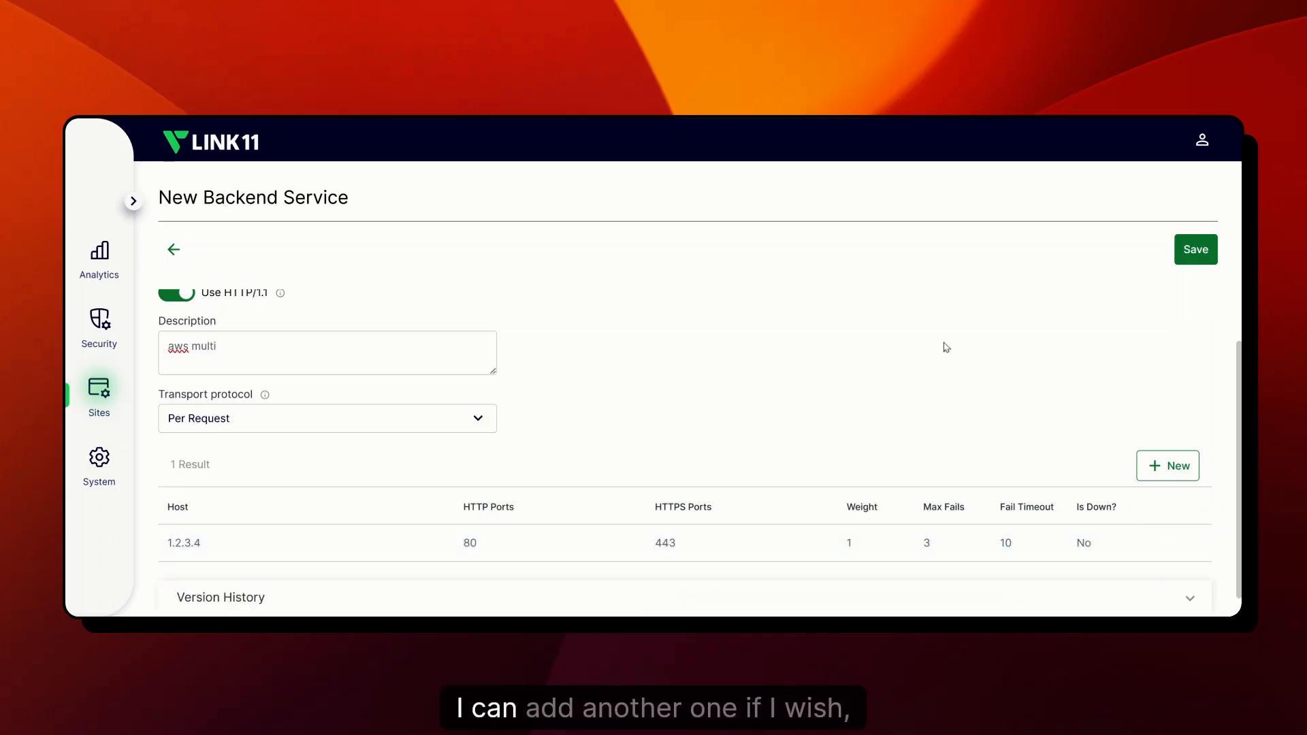
Step: Add a second host, 1.2.3.5, with its HTTP port changed to 8080
scroll(945, 347, "down", 1)
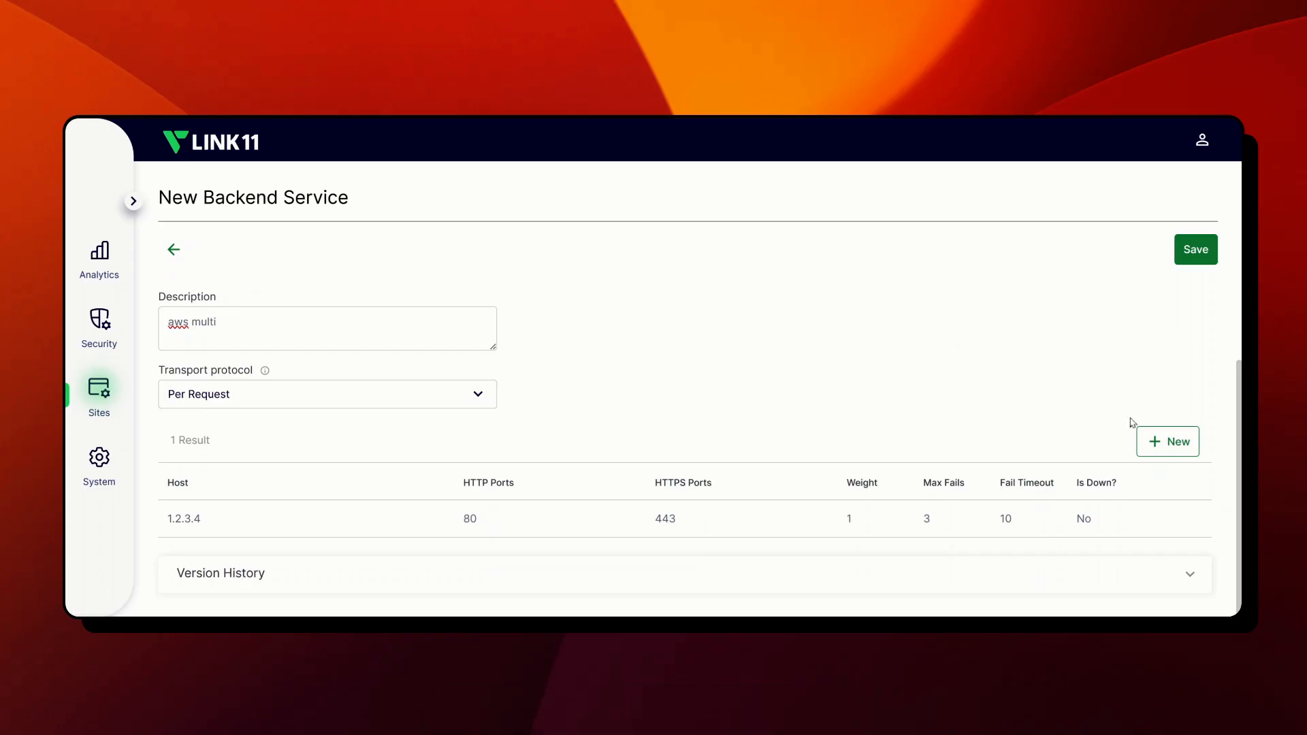
left_click(1151, 440)
scroll(880, 407, "down", 1)
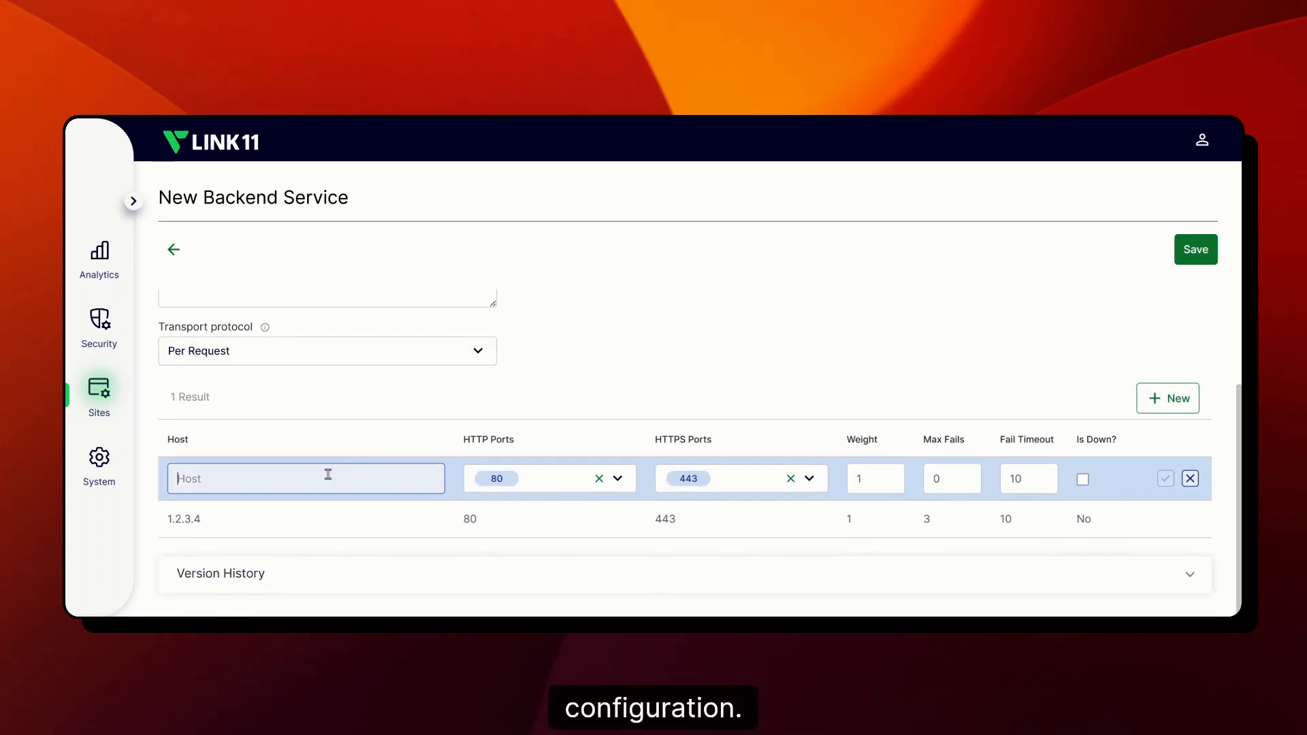
type("1")
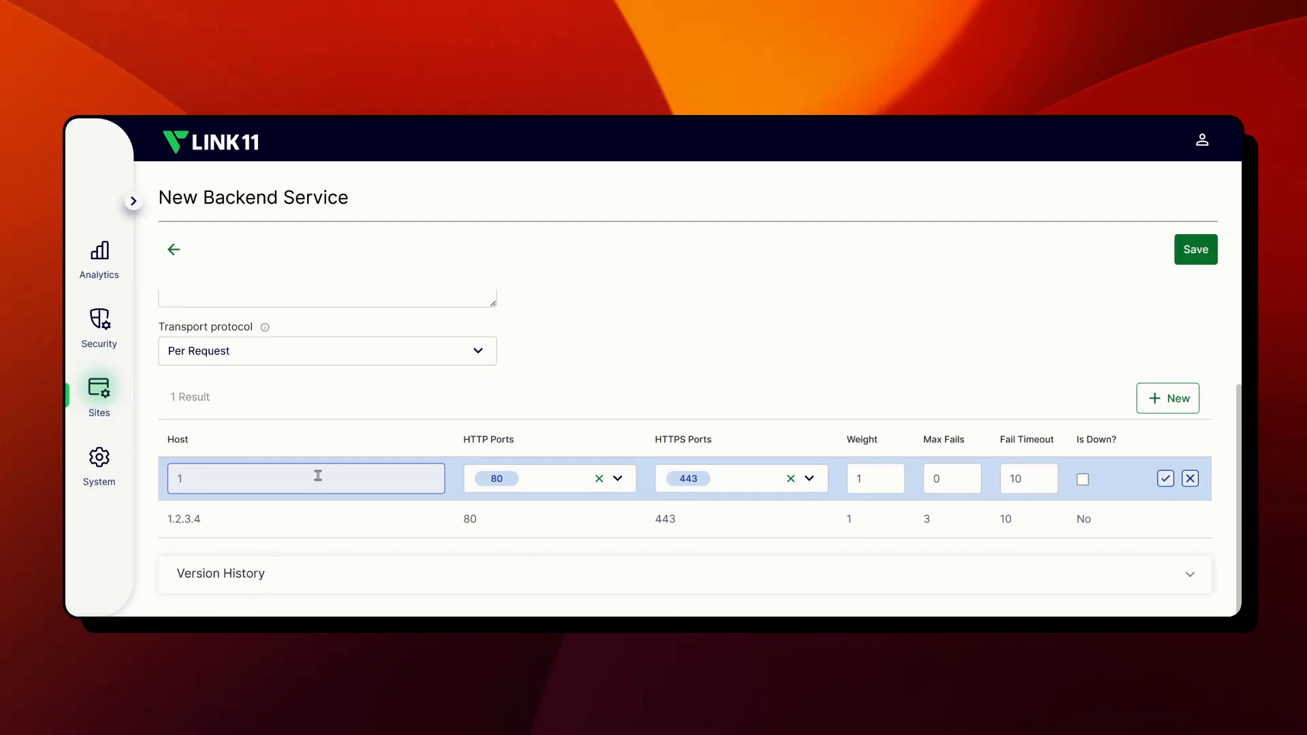
type(".2.3.5")
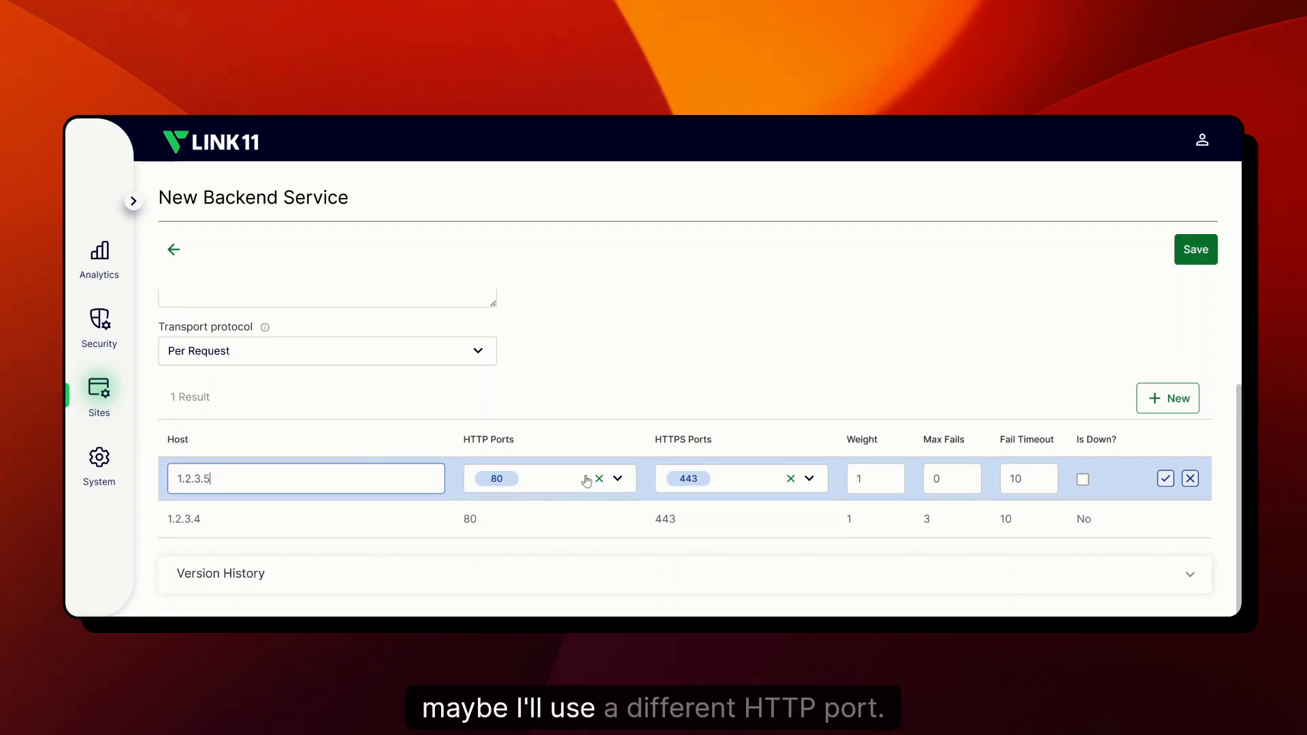
left_click(599, 479)
left_click(557, 479)
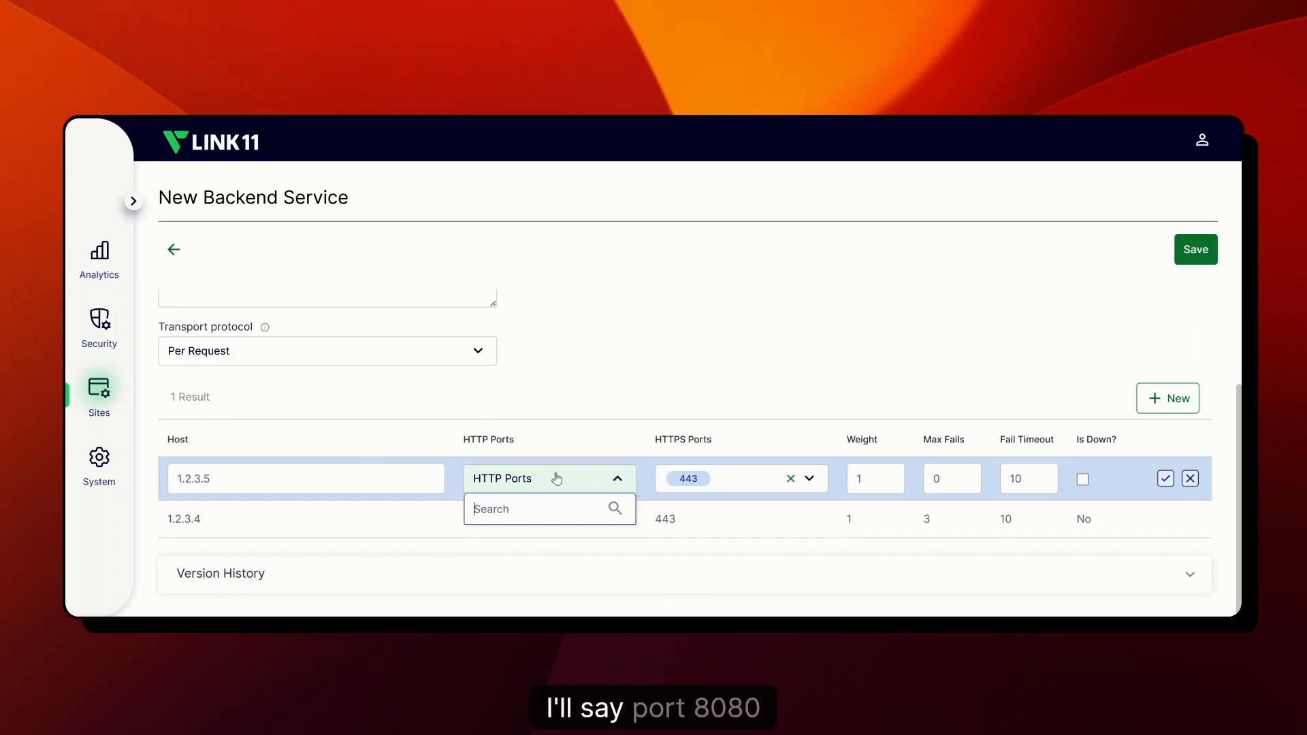
type("8080")
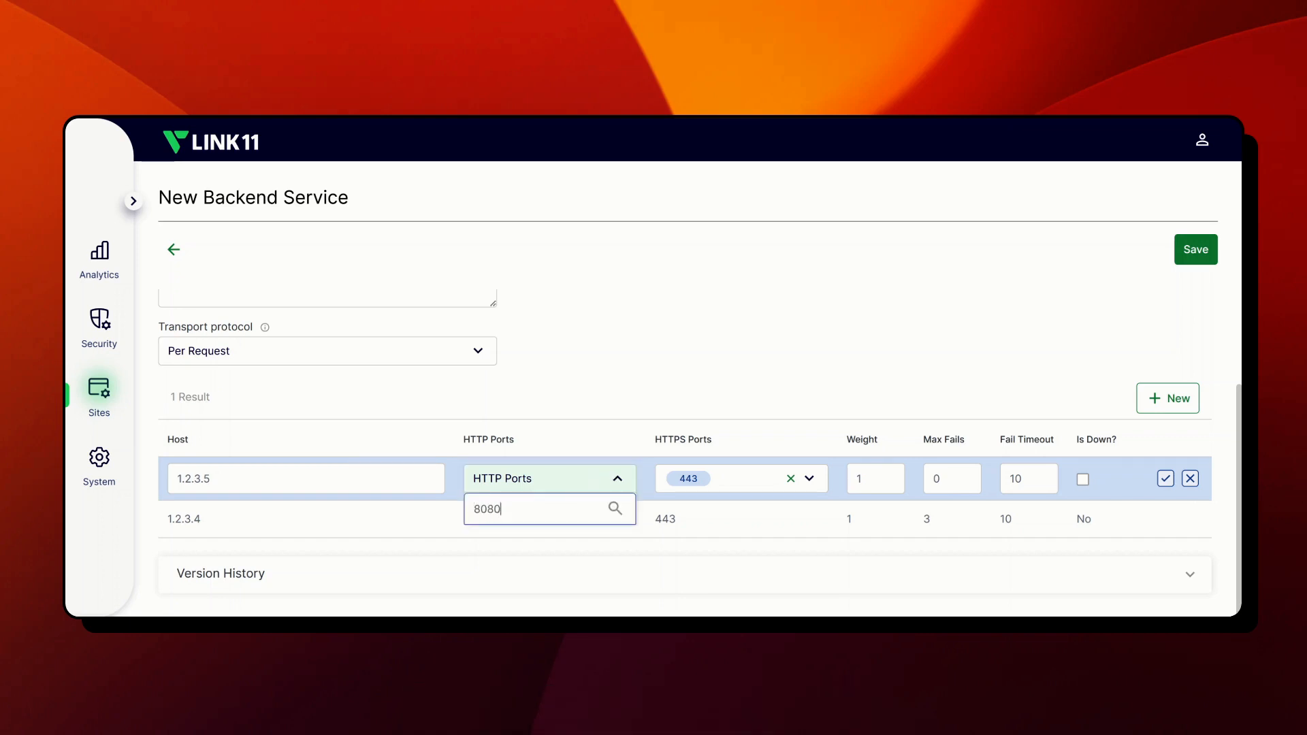
key("Return")
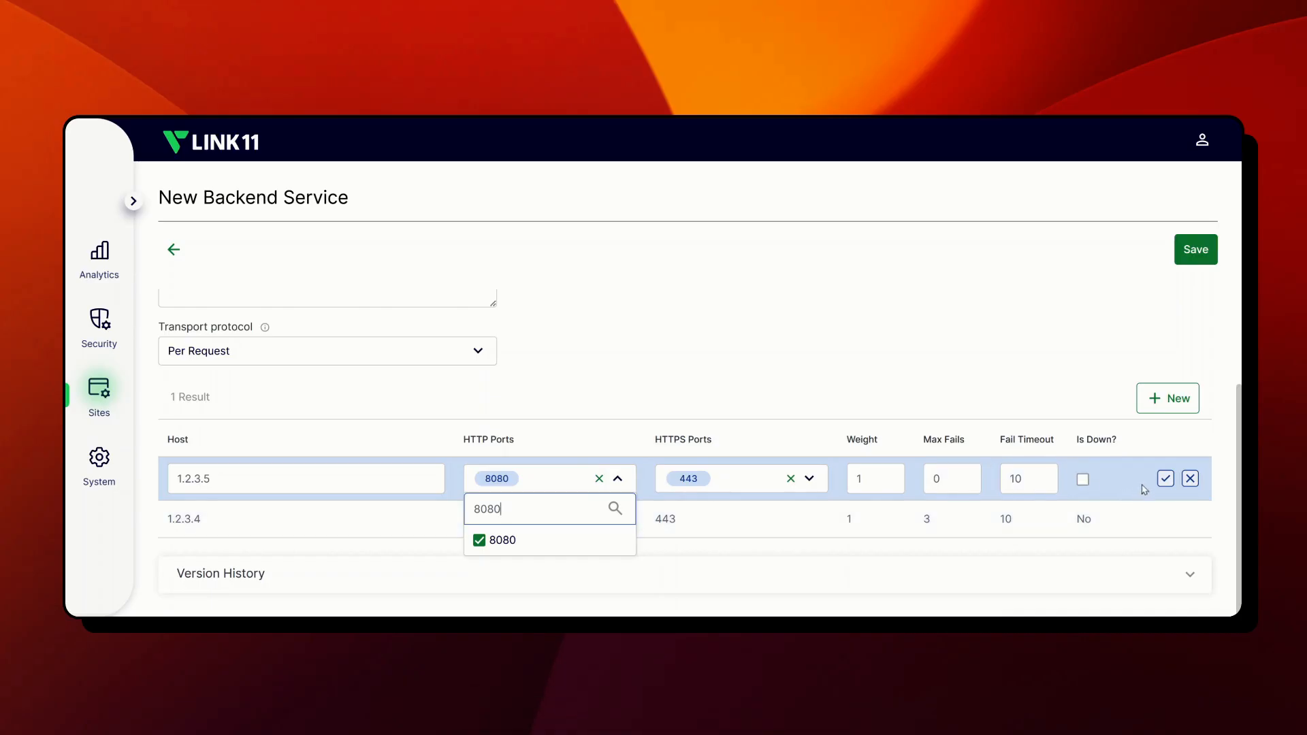
left_click(1166, 478)
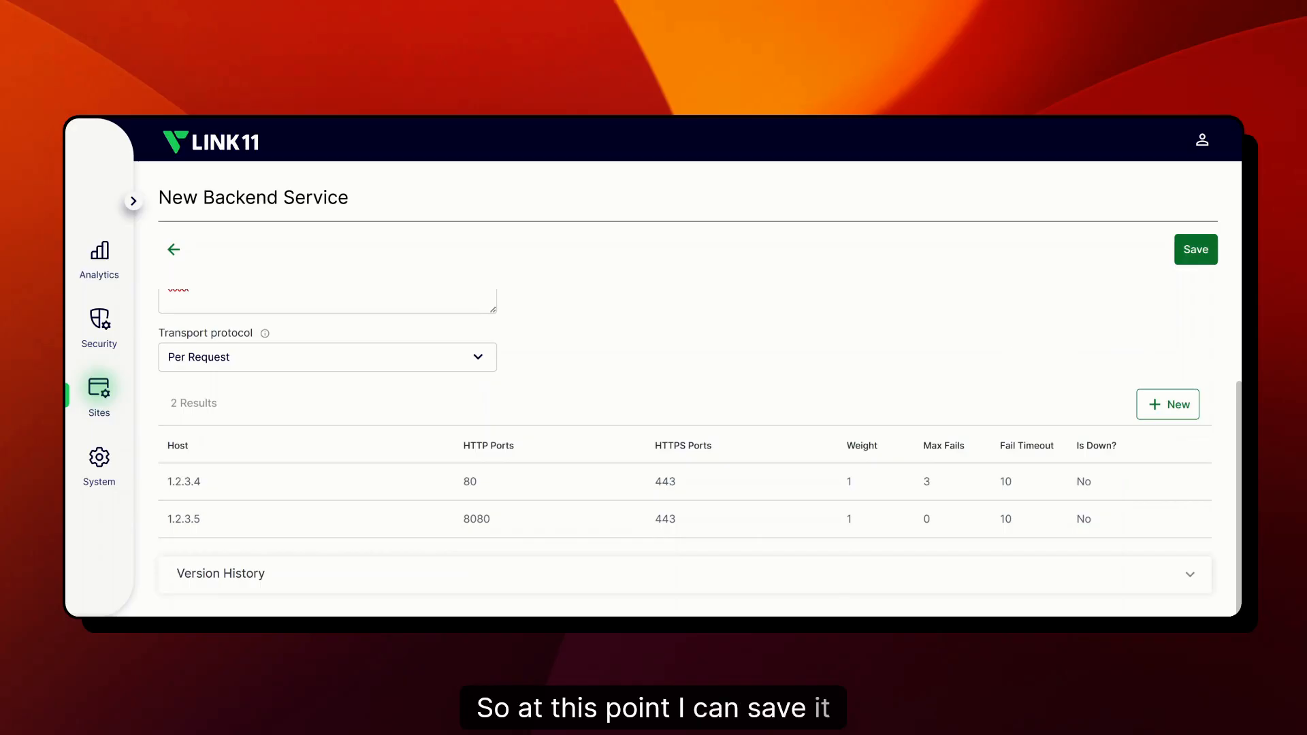
Step: Save the AWS Multi Region backend service and return to the backend services list
scroll(1013, 356, "up", 1)
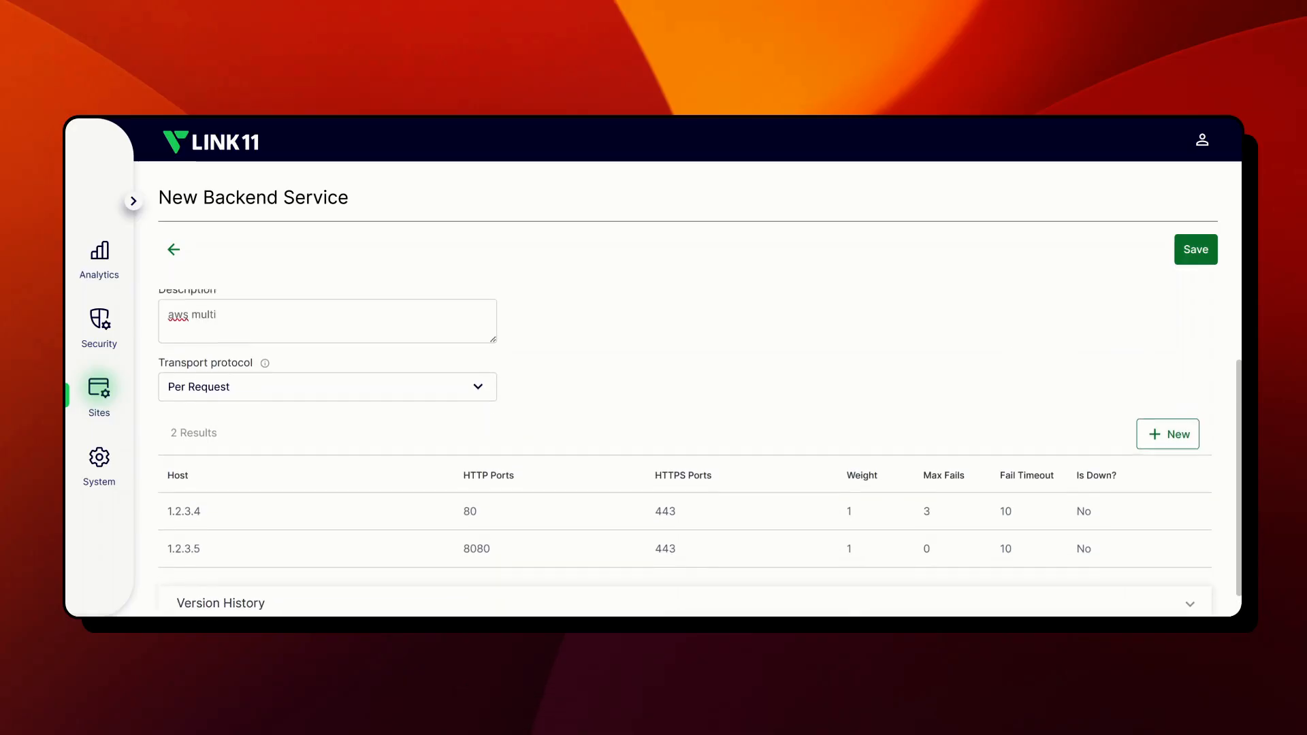
left_click(1190, 253)
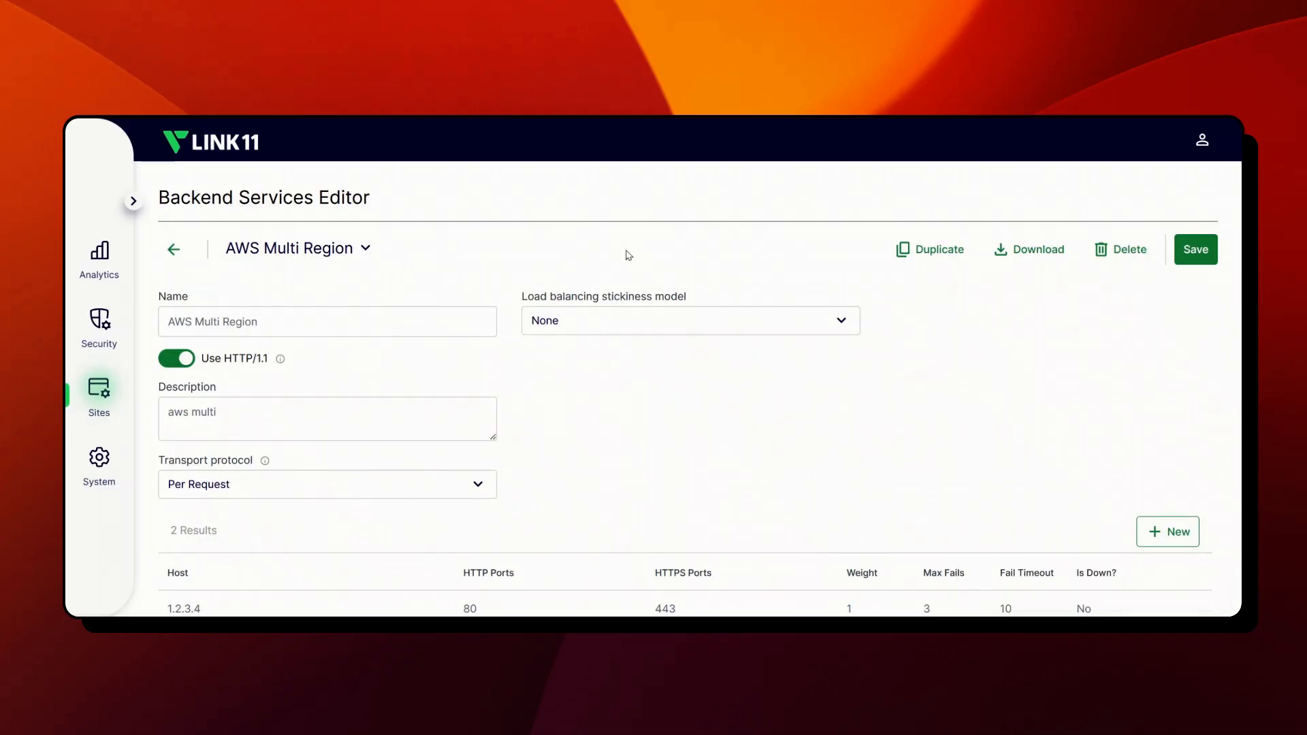
left_click(175, 250)
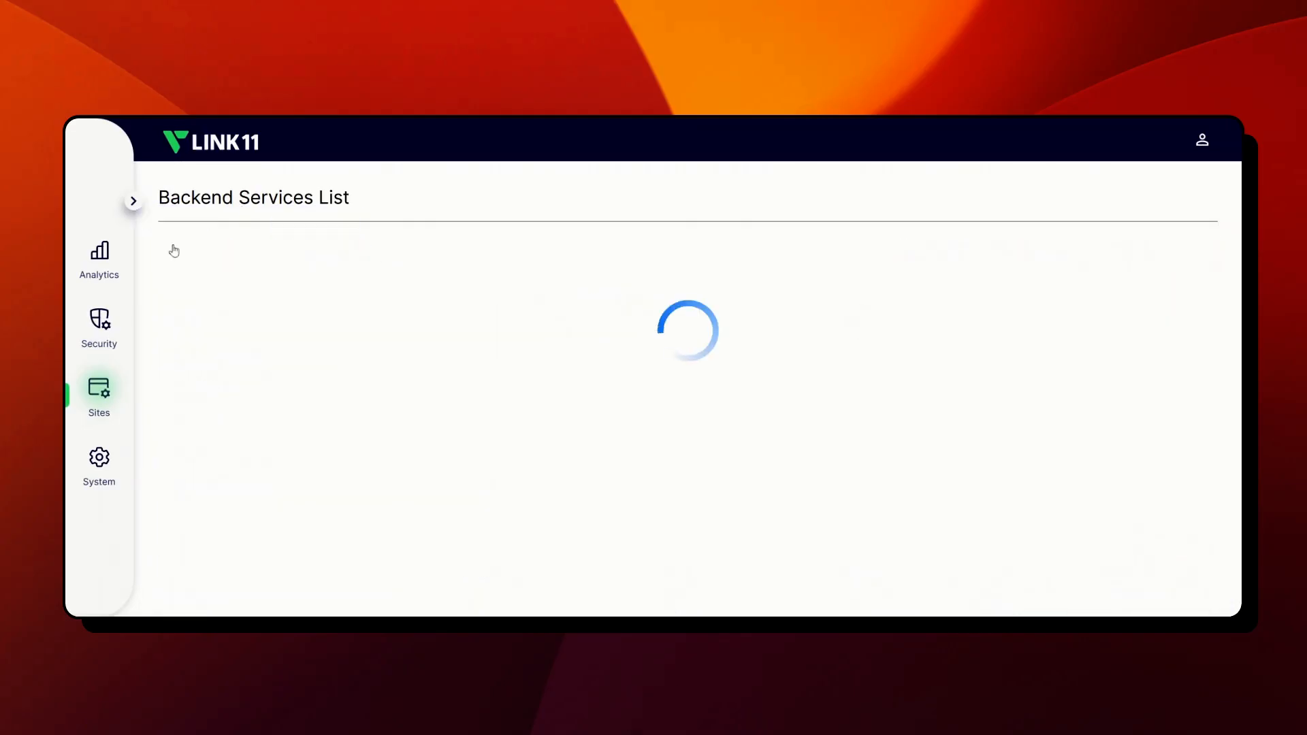